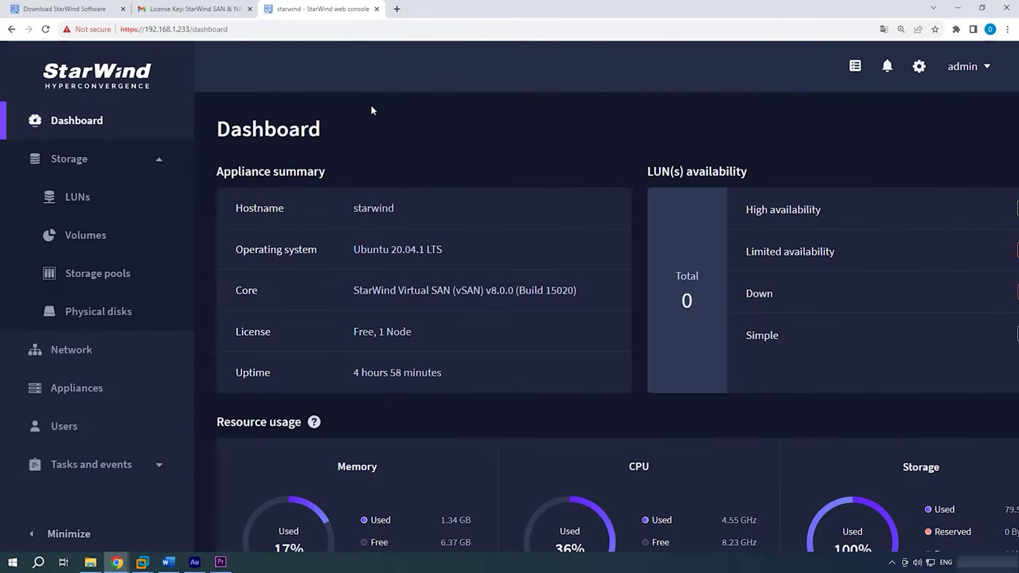
Scroll through the dashboard, then review the Physical disks, Storage pools and Volumes lists.
scroll(540, 169, "down", 4)
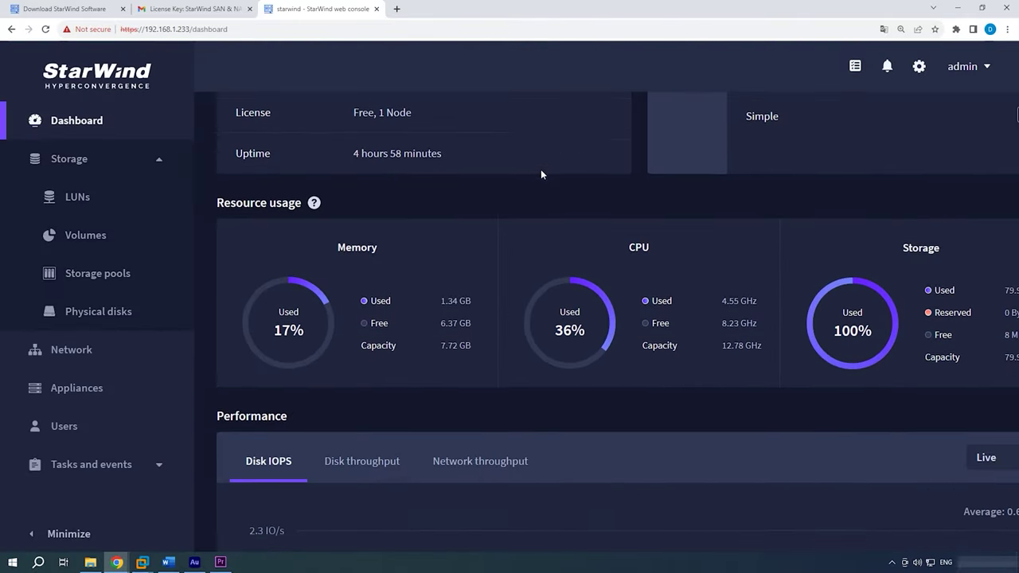
scroll(540, 174, "down", 4)
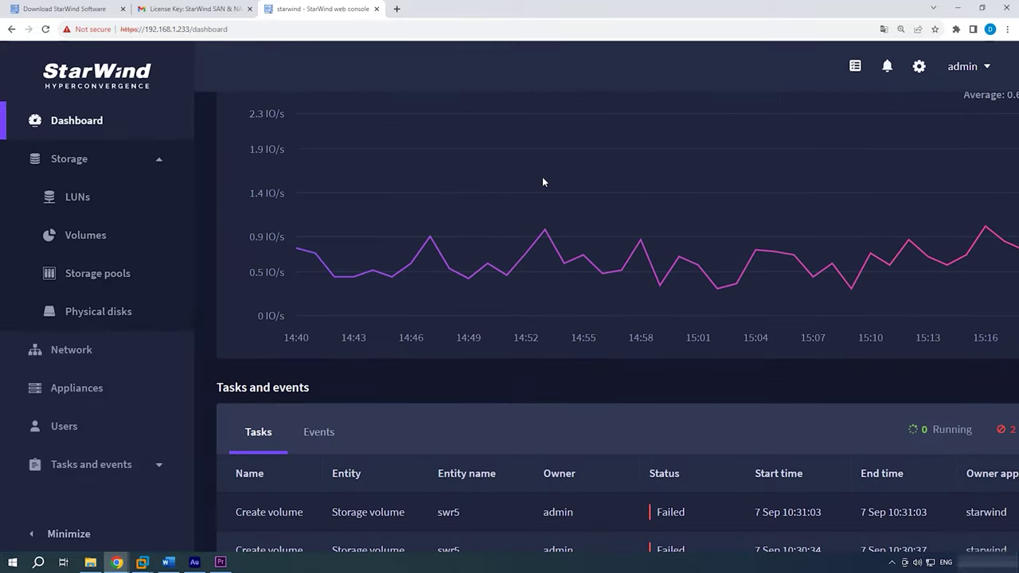
scroll(544, 182, "up", 6)
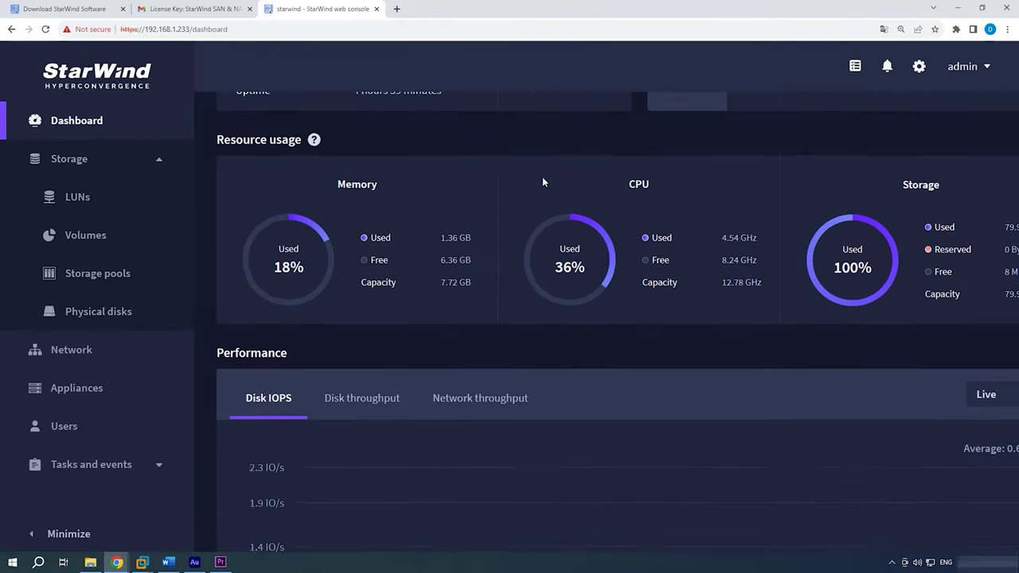
scroll(537, 182, "up", 2)
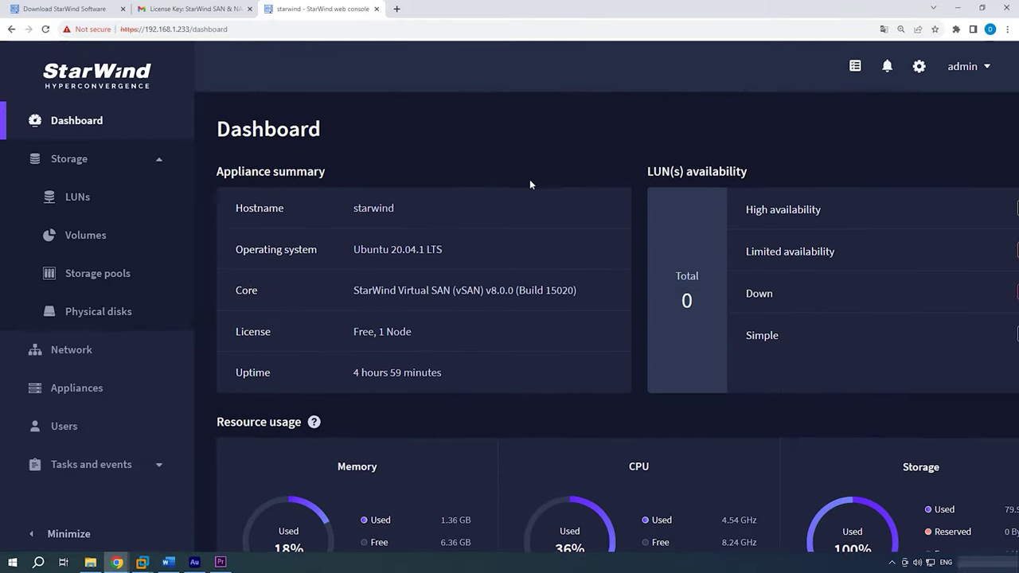
left_click(108, 320)
left_click(99, 283)
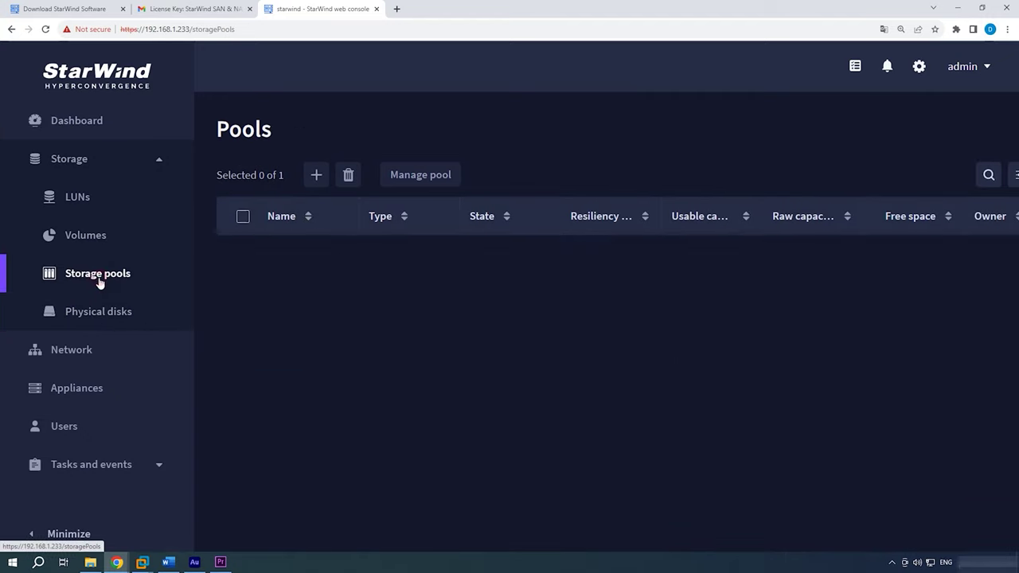
left_click(90, 239)
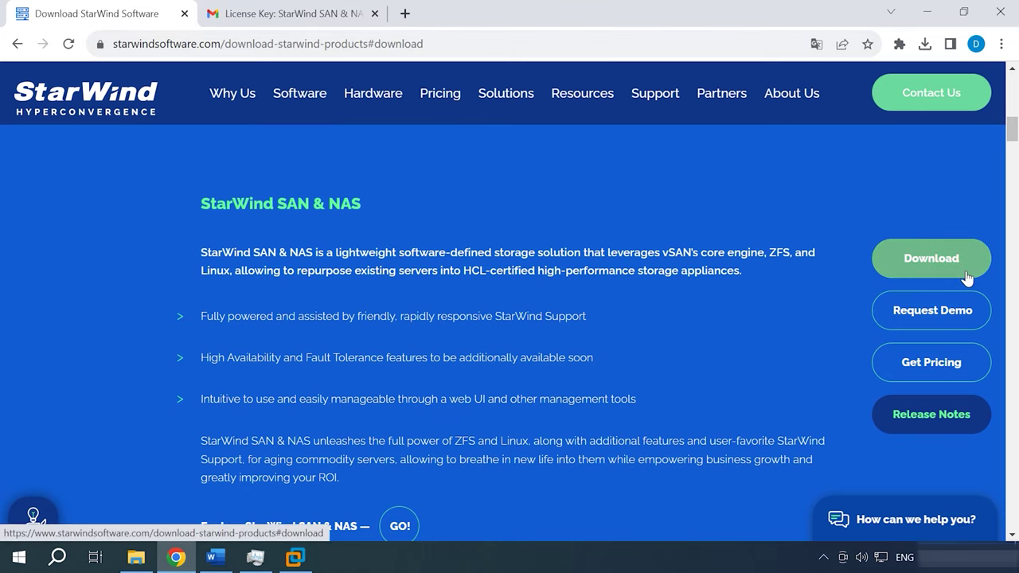
Scroll down the SAN & NAS download request form, then switch to the StarWind License Key email.
scroll(951, 273, "down", 15)
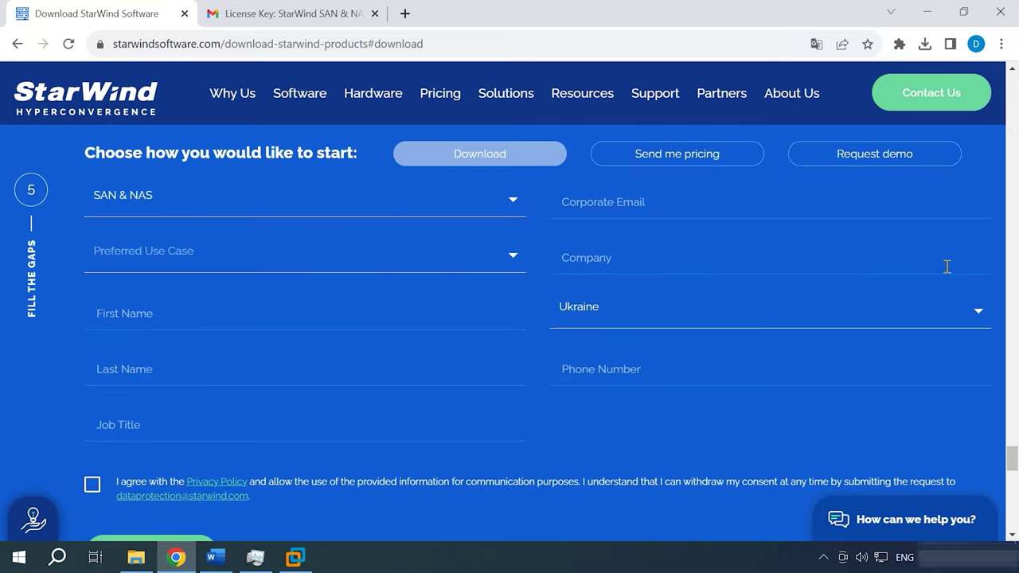
scroll(526, 453, "down", 1)
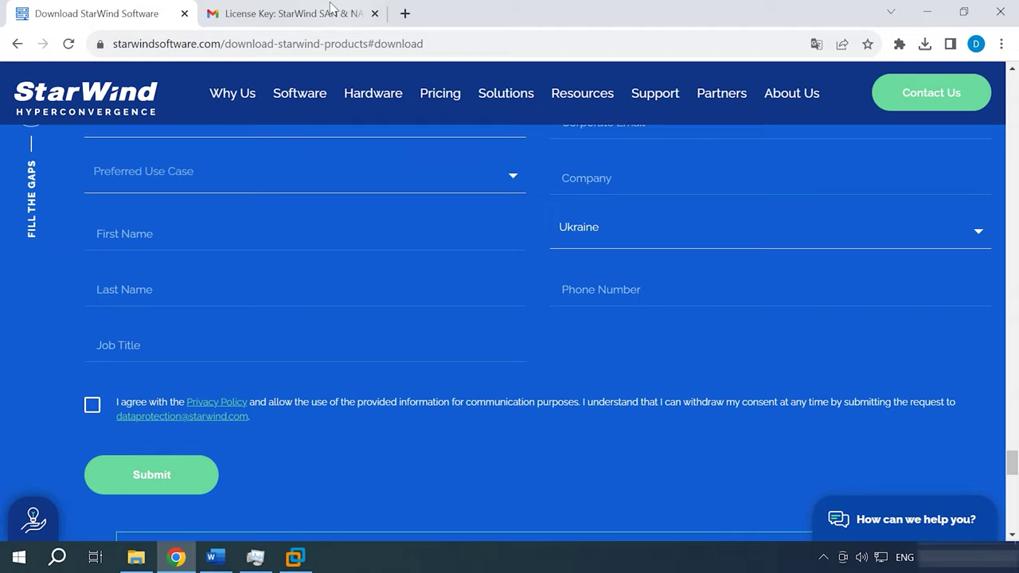
left_click(330, 11)
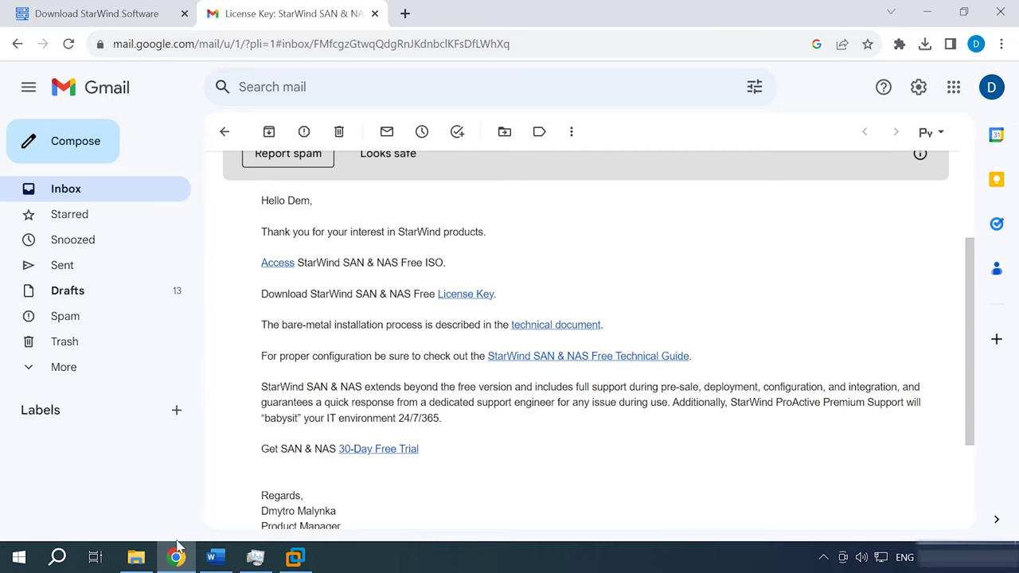
Bring up File Explorer showing the D:\Starwind folder with the license key file.
left_click(136, 557)
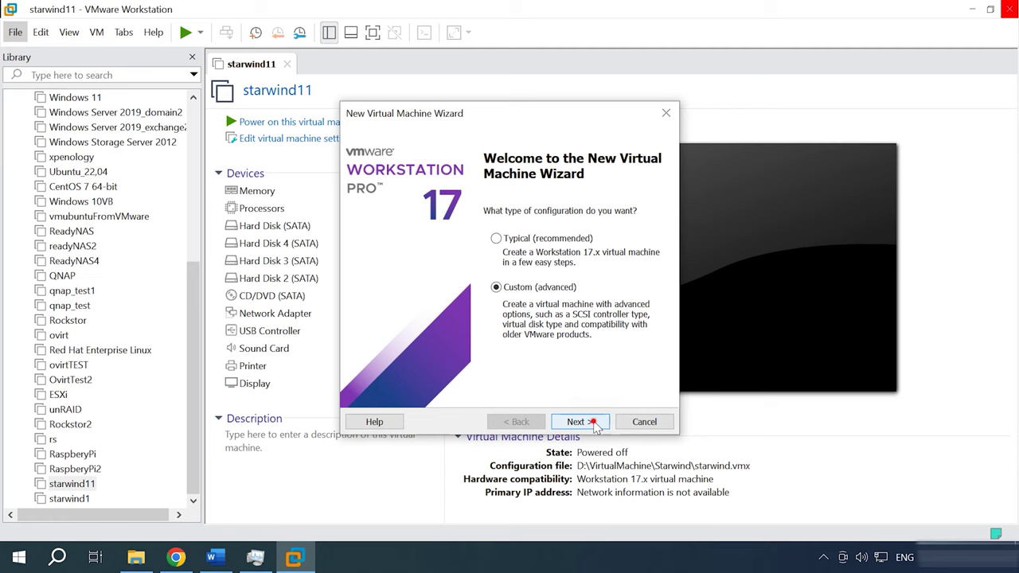
Set up a custom Ubuntu VM named StarWind in D:\Starwind with 2×2 processor cores and default memory.
left_click(587, 422)
left_click(594, 423)
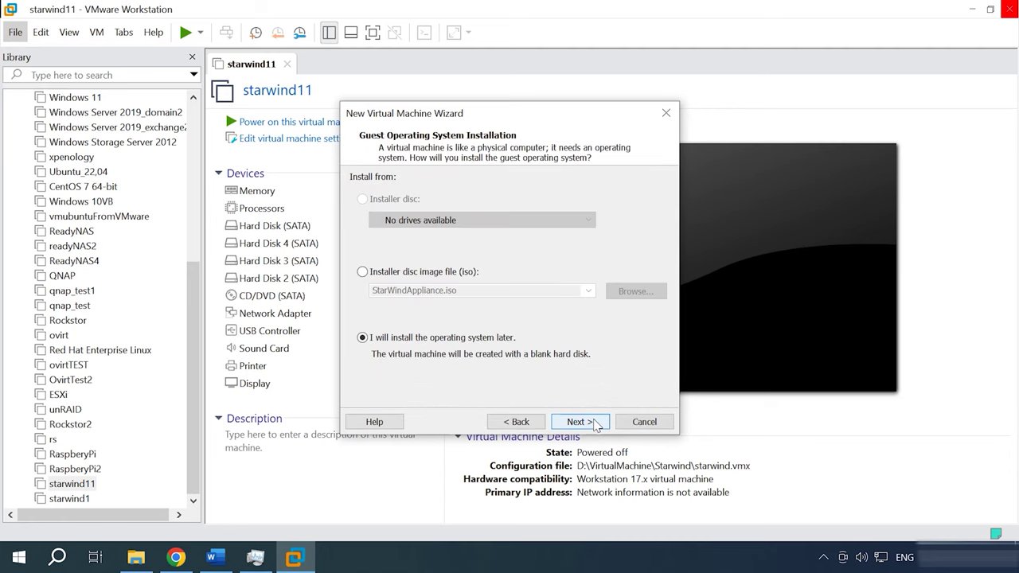
left_click(594, 423)
left_click(594, 422)
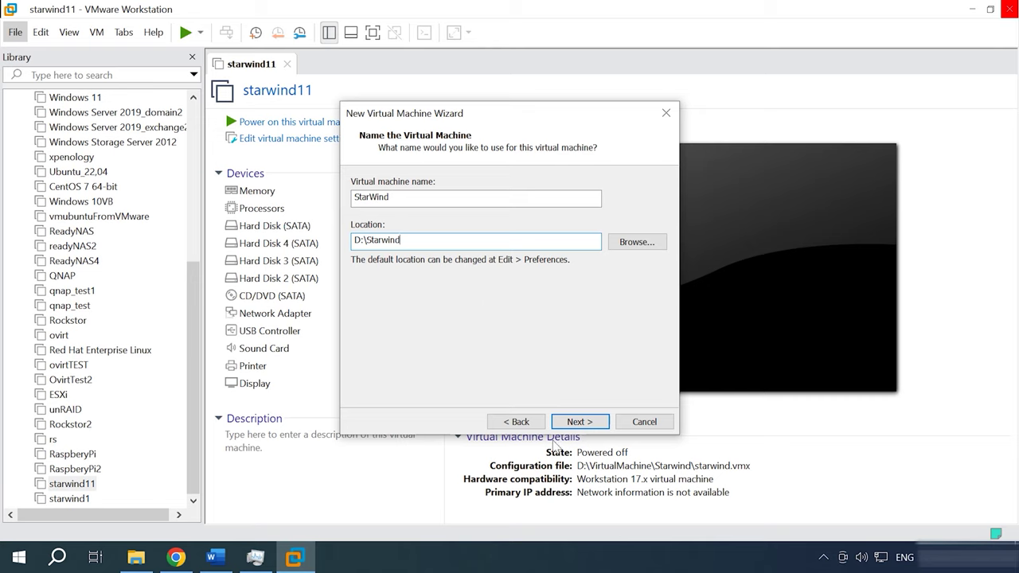
left_click(586, 423)
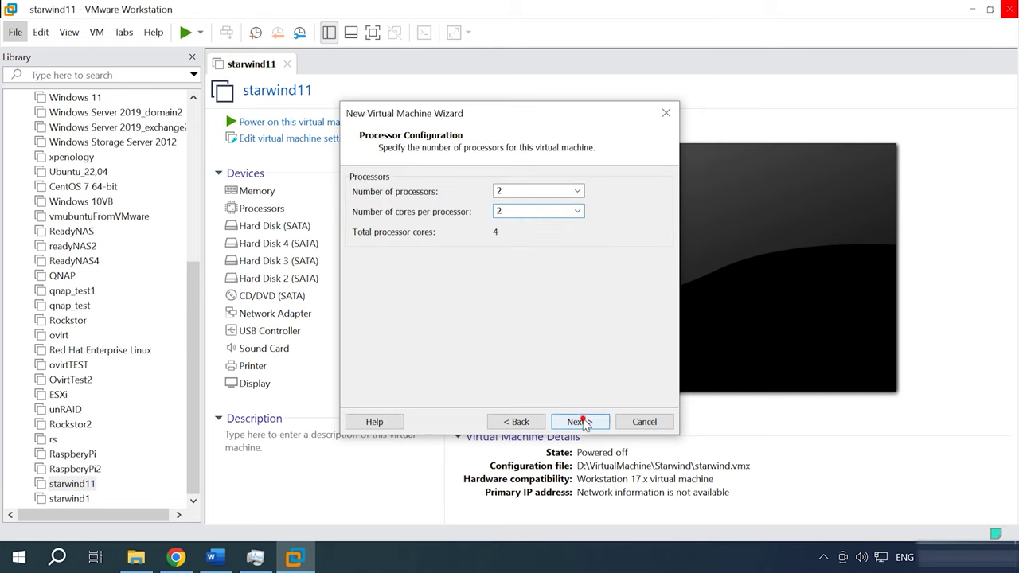
left_click(583, 422)
left_click(584, 422)
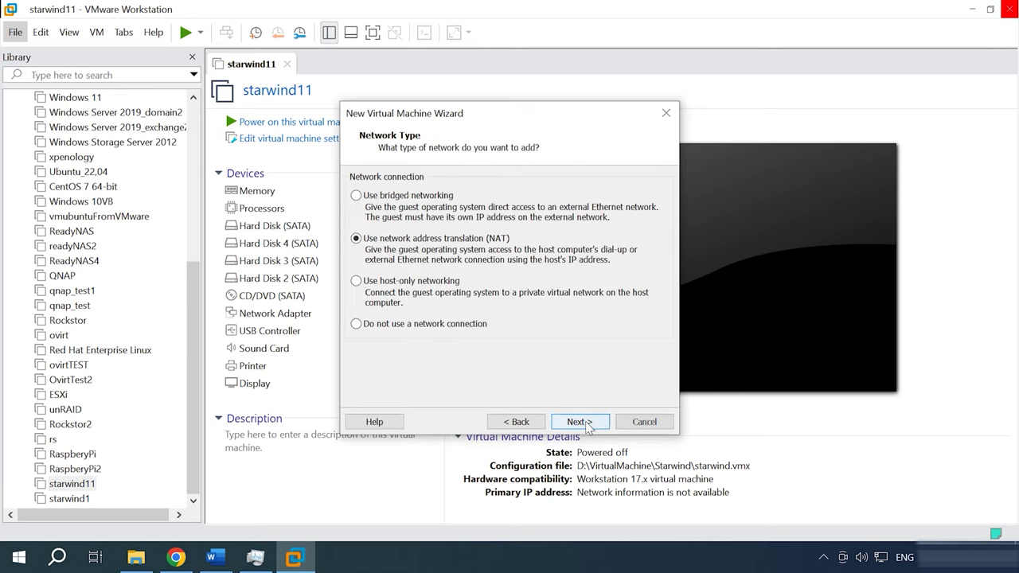
Switch the VM to bridged networking and keep the LSI Logic controller and SCSI disk to finish.
left_click(390, 197)
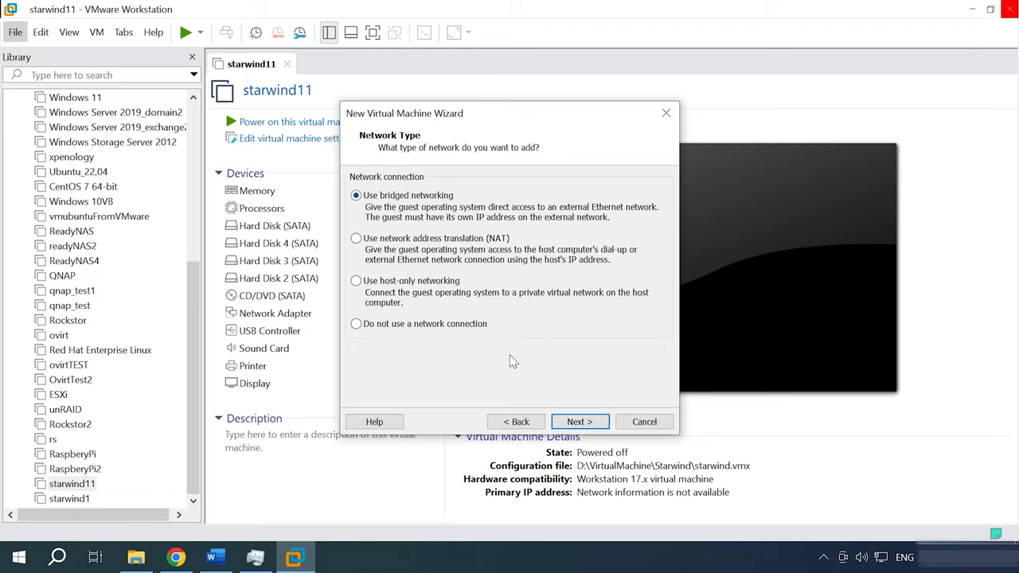
left_click(582, 424)
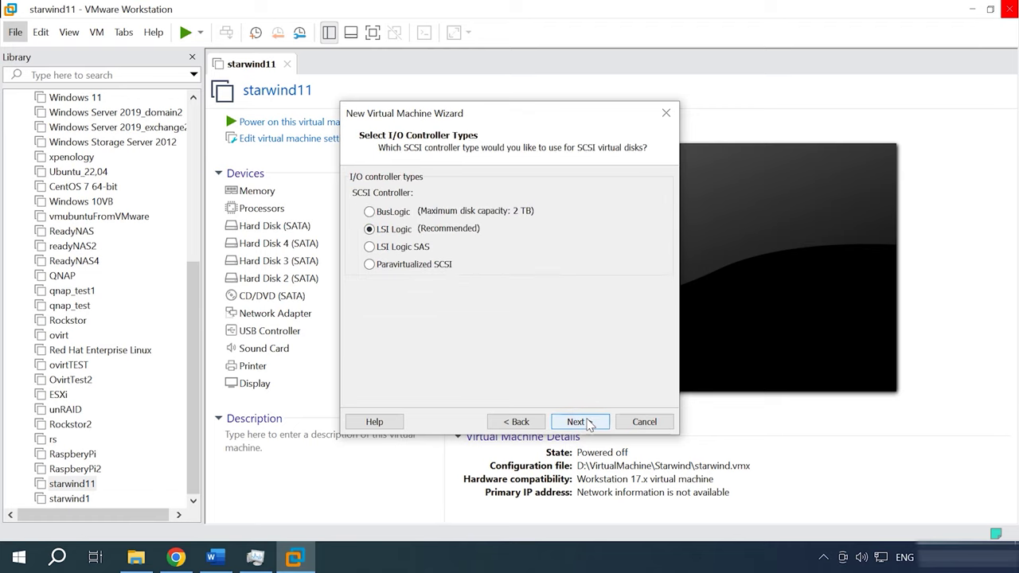
left_click(588, 424)
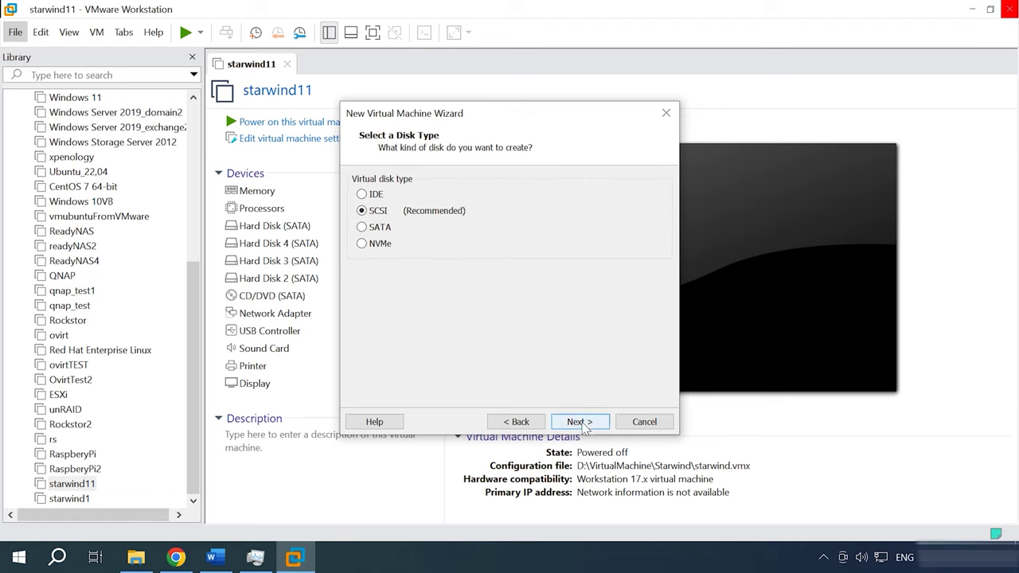
left_click(586, 426)
left_click(585, 426)
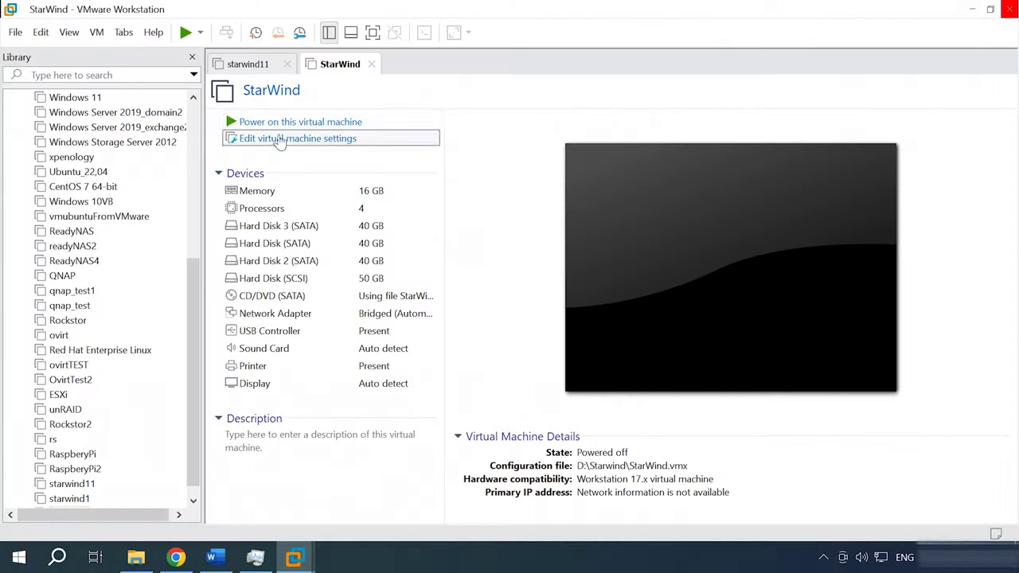
Boot the StarWind VM and accept the appliance license agreement.
left_click(305, 123)
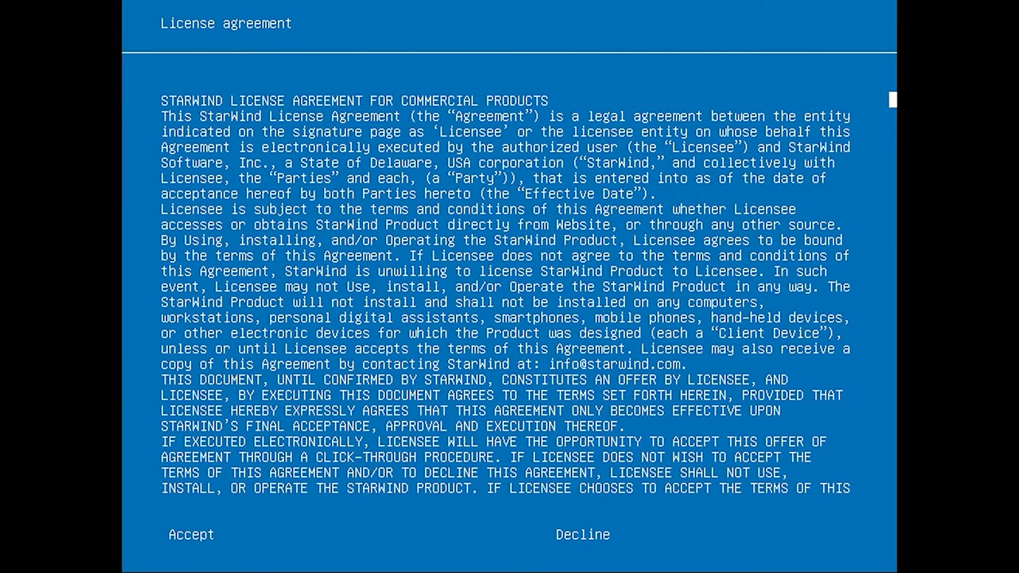
key("Tab")
key("Left")
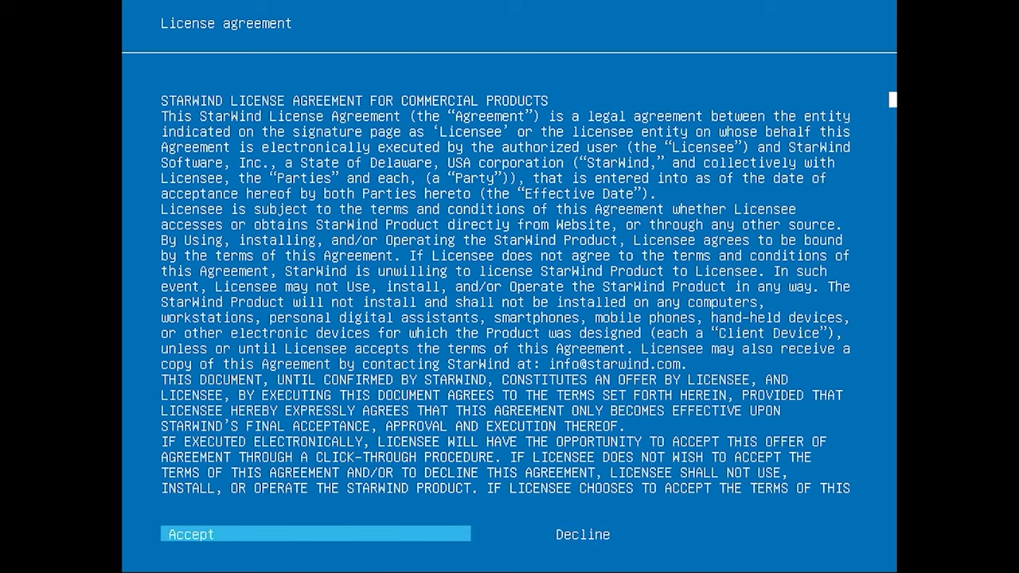
key("Return")
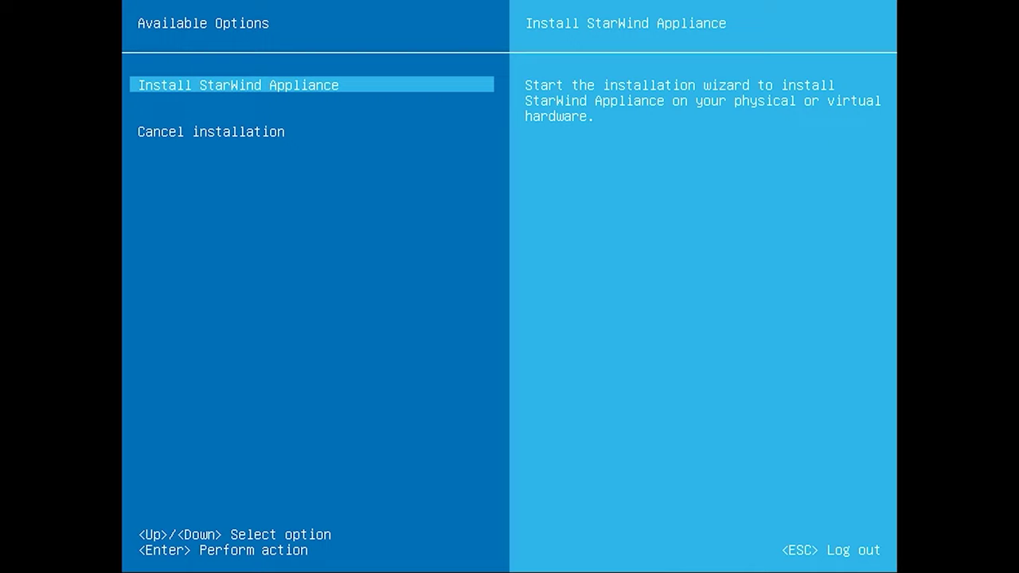
Install StarWind Appliance onto the 50 GB sdd disk, confirming with 'ye'.
key("Return")
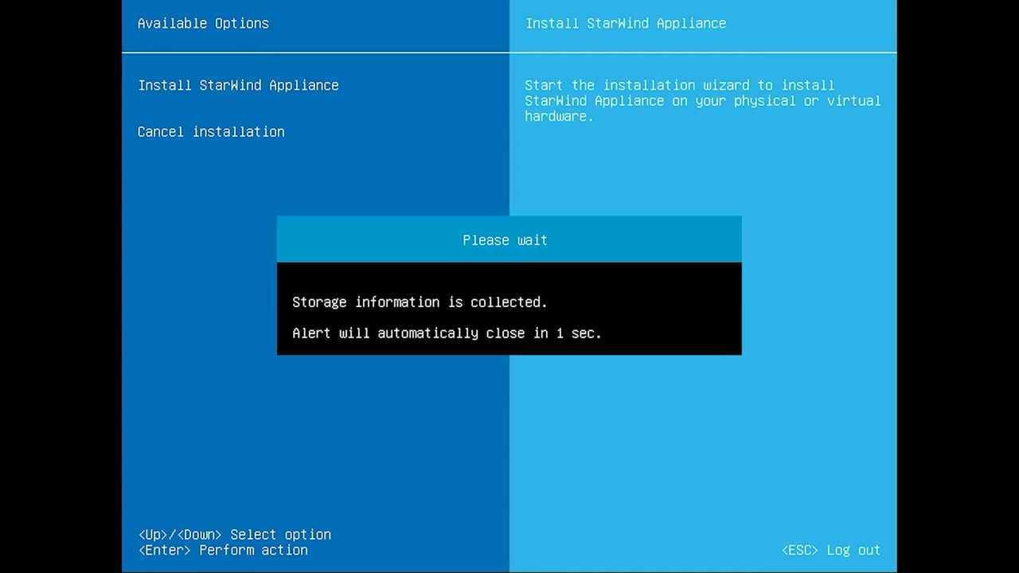
key("Down")
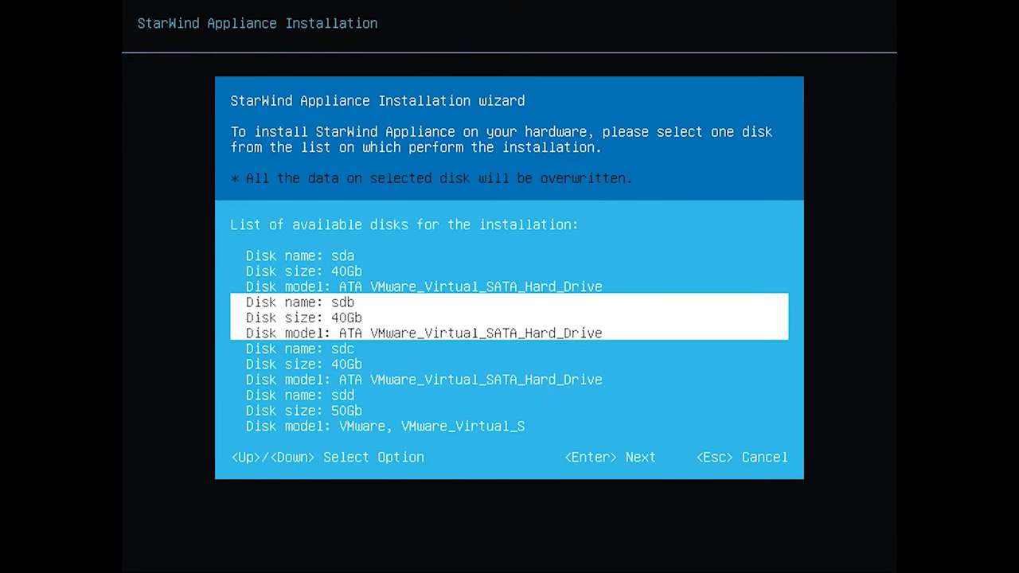
key("Down")
key("Down")
key("Down")
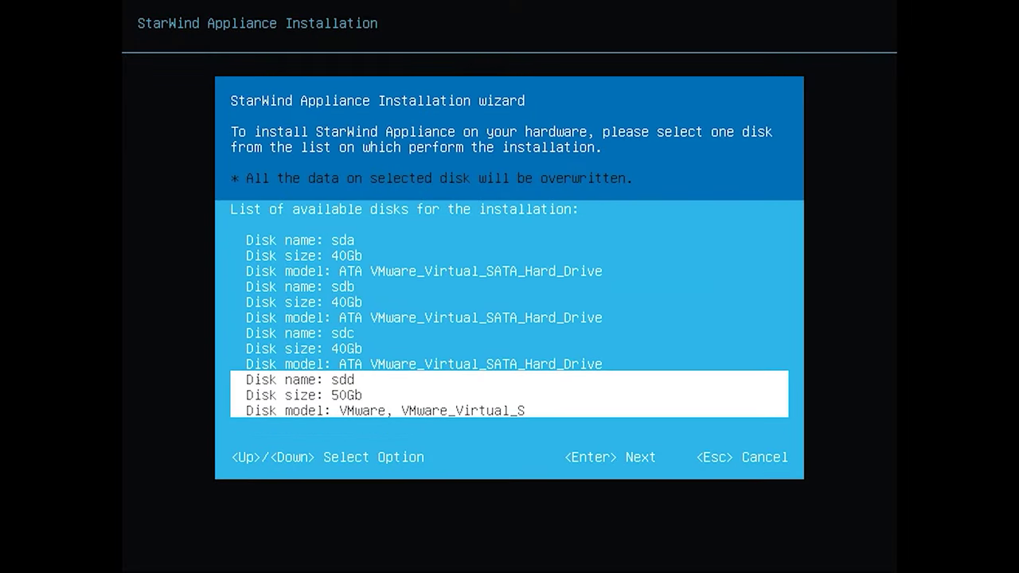
key("Return")
type("yes")
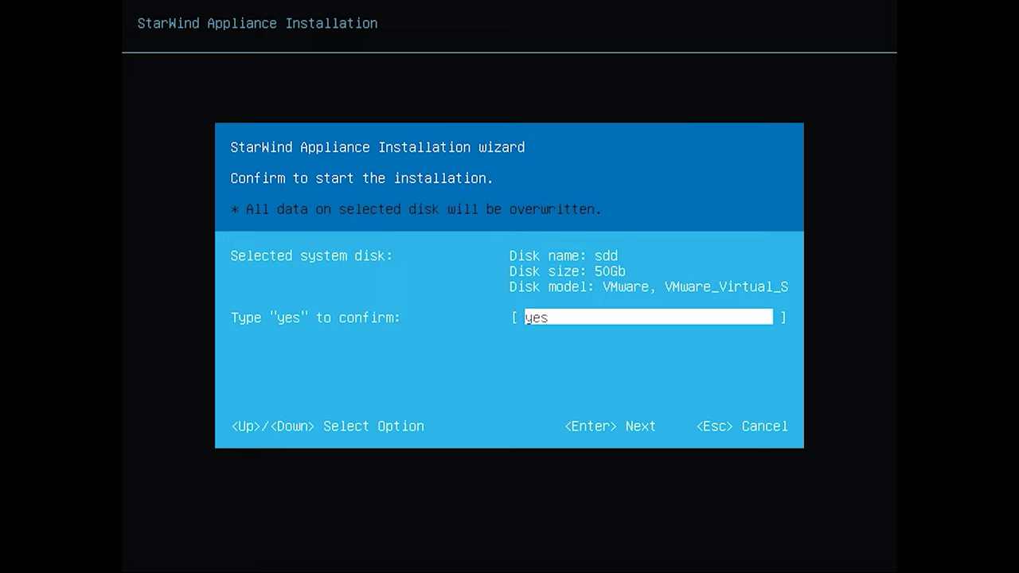
key("Return")
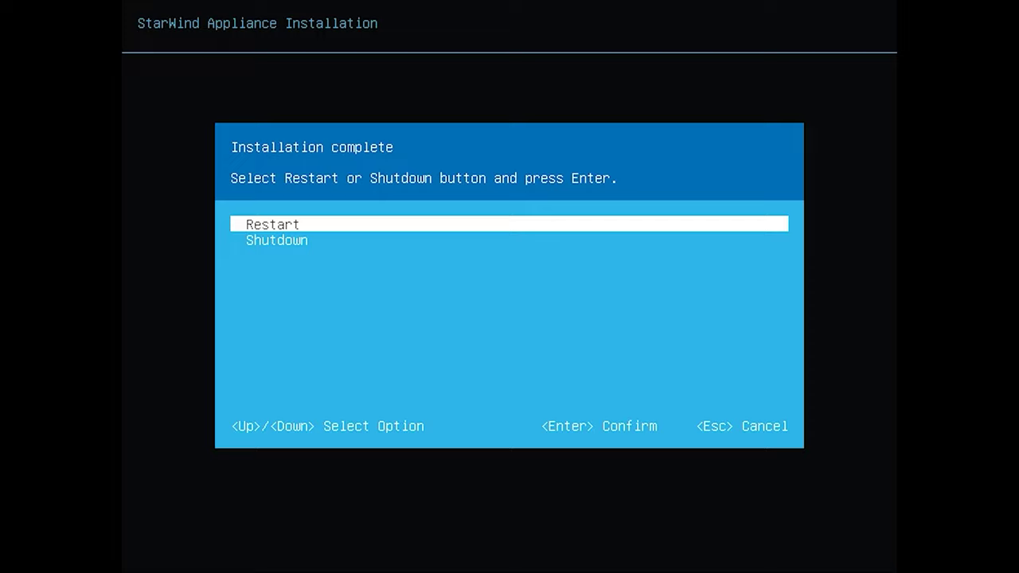
Restart the appliance and log in to its console with the user name and password.
key("Return")
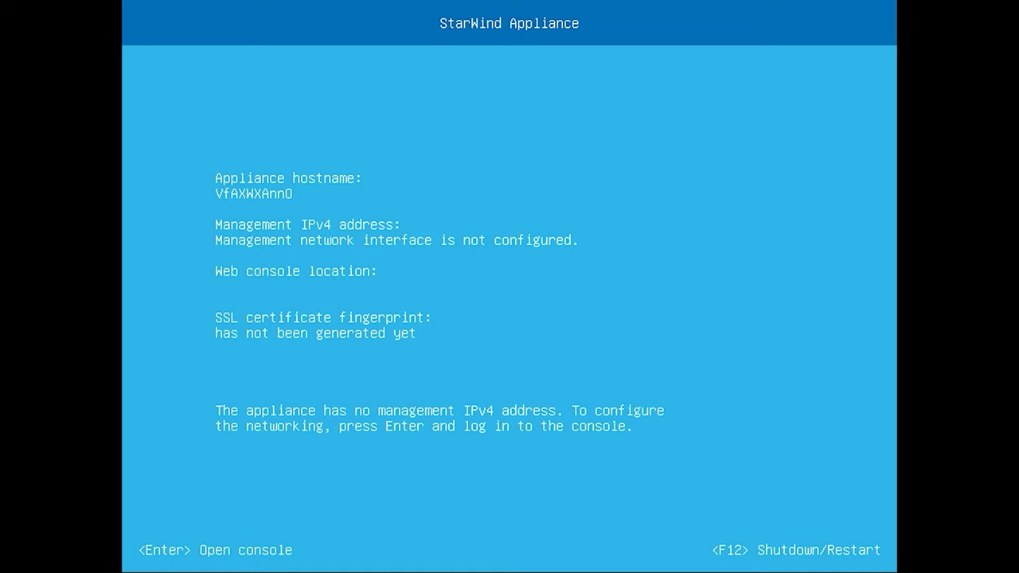
key("Return")
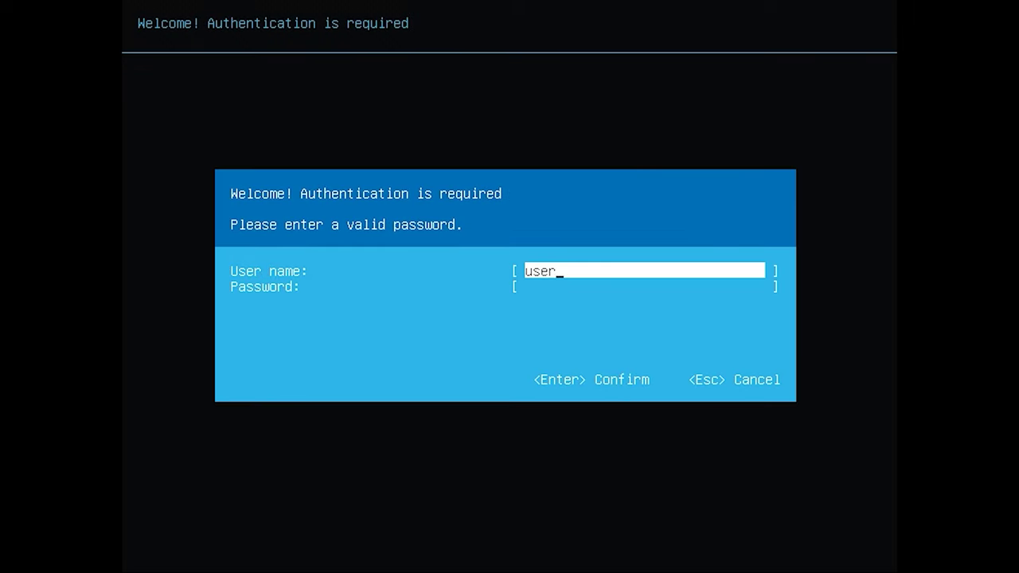
key("Tab")
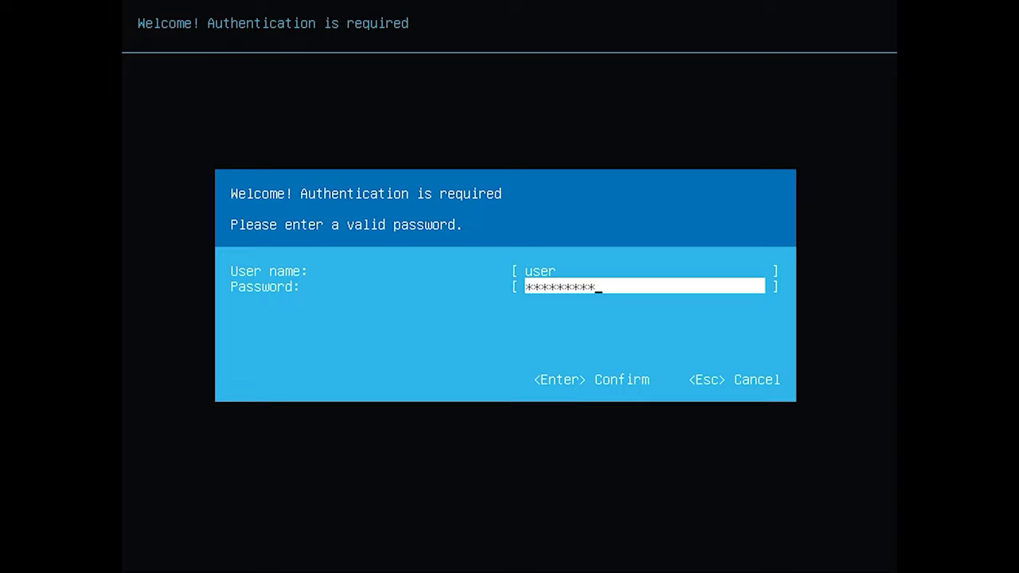
key("Return")
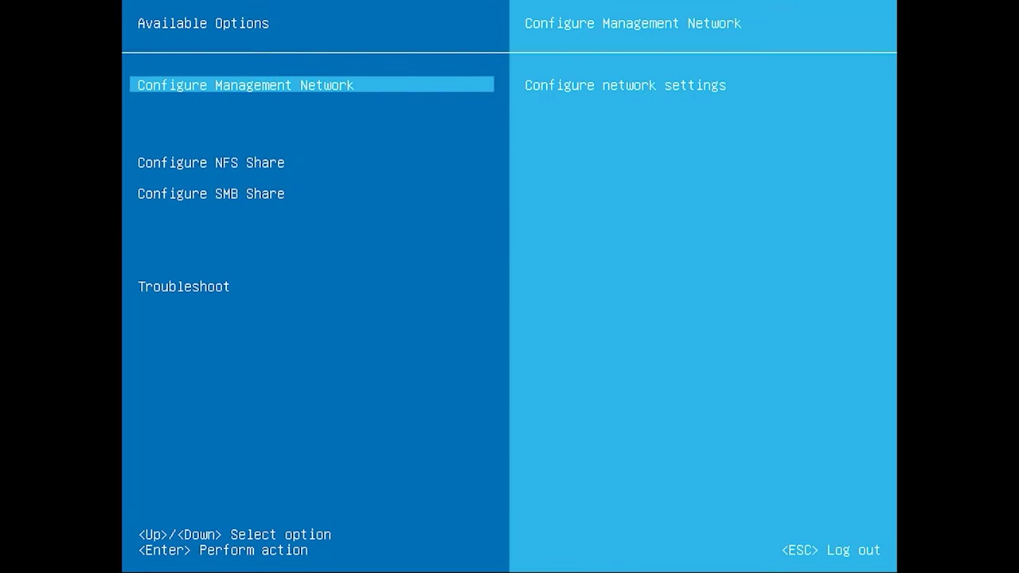
Set the management interface to 192.168.1.233, mask 255.255.255.0, gateway 192.168.1.3.
key("Return")
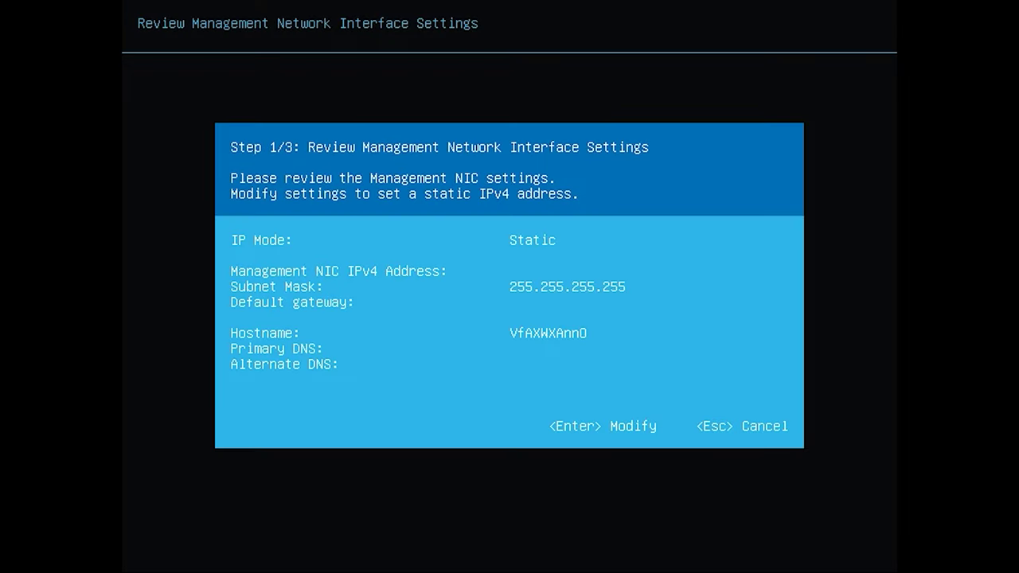
key("Return")
type("192.168.1.233")
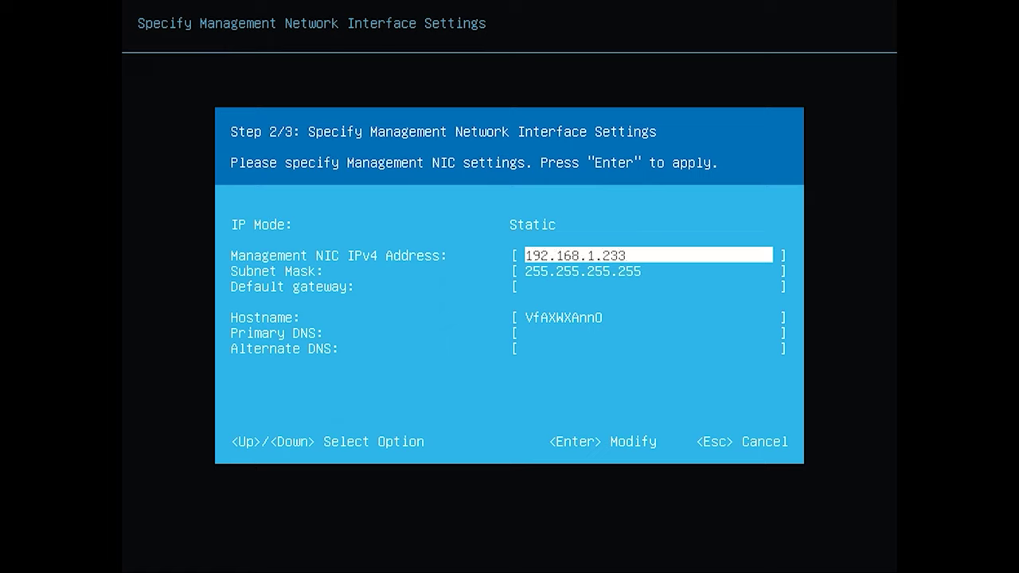
key("Down")
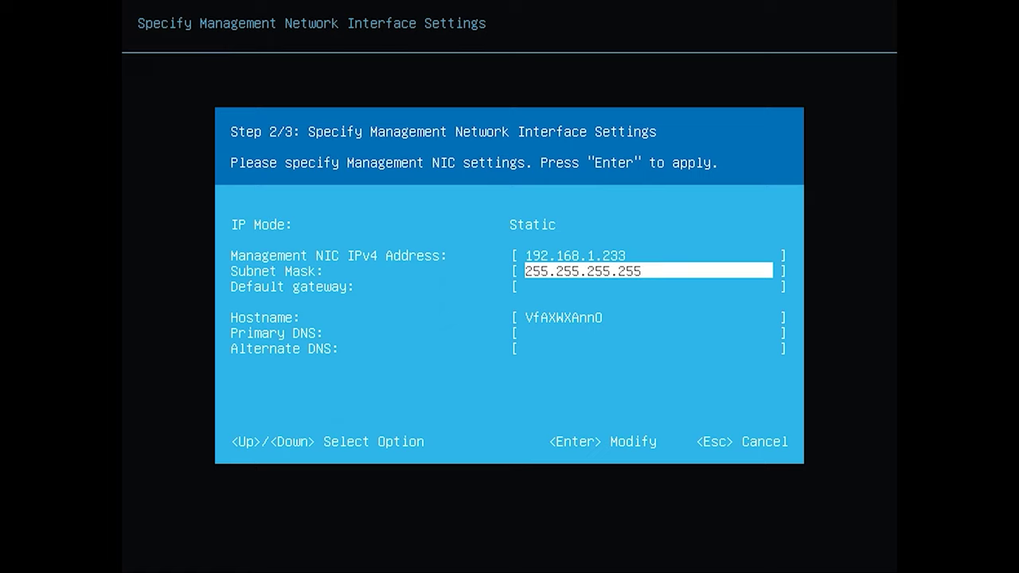
key("BackSpace")
key("BackSpace")
key("BackSpace")
type("0")
key("Down")
type("192.168.1.3")
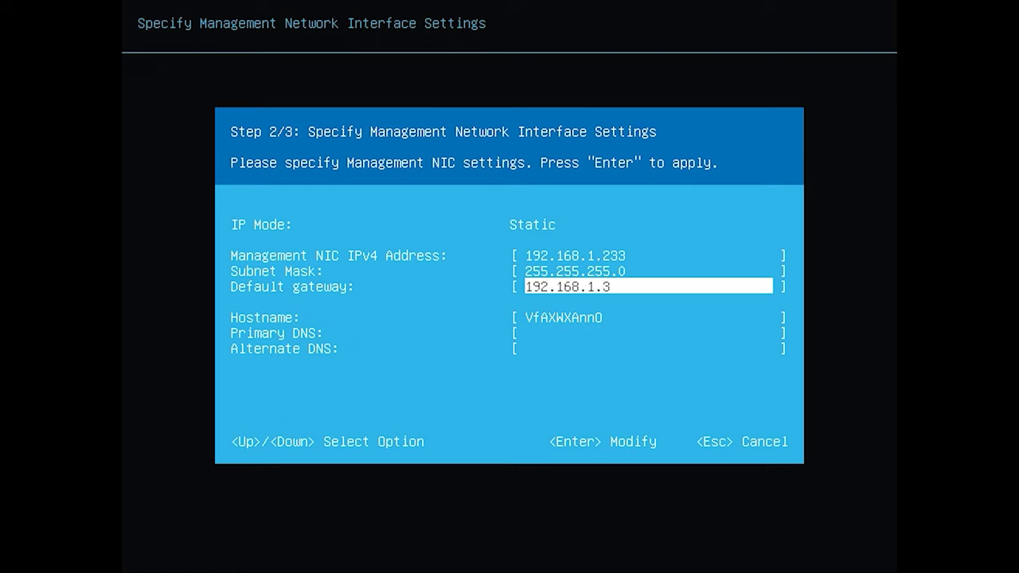
Set hostname StarWind and DNS servers 8.8.8.8 and 8.8.4.4, then apply the network settings.
key("Down")
type("StarWind")
key("Down")
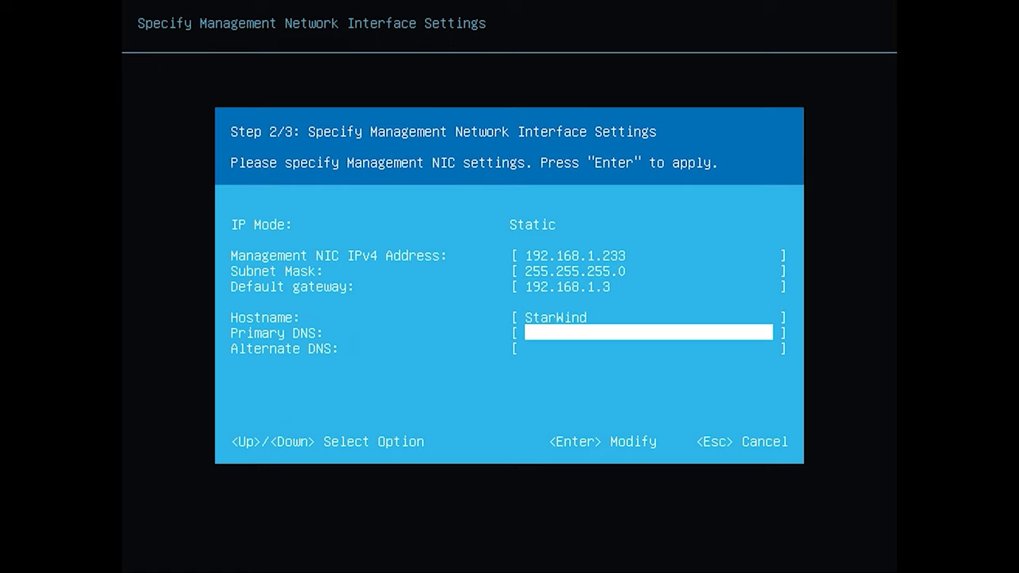
type("8.8.8.8")
key("Down")
type("8.8.4.4")
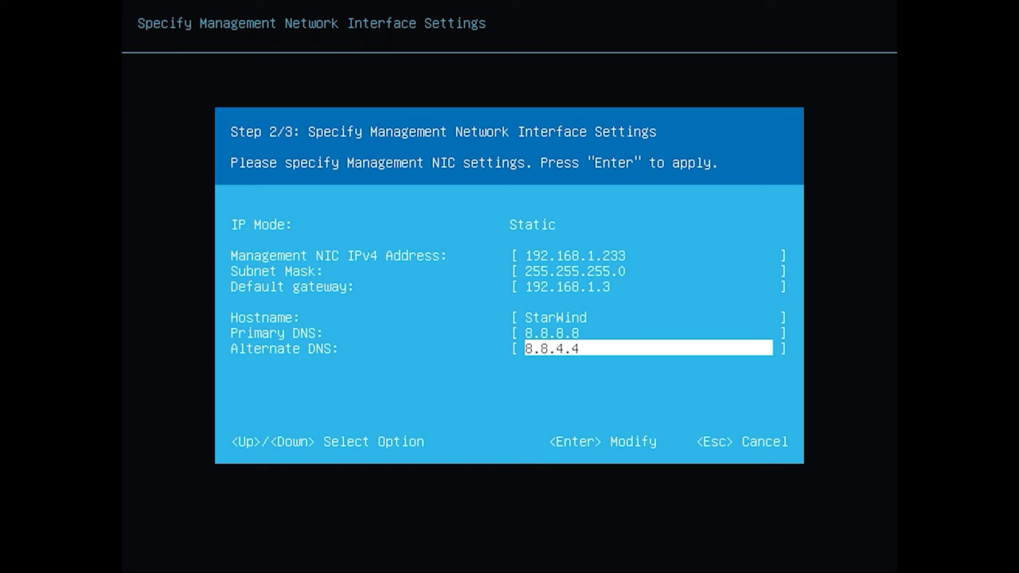
key("Return")
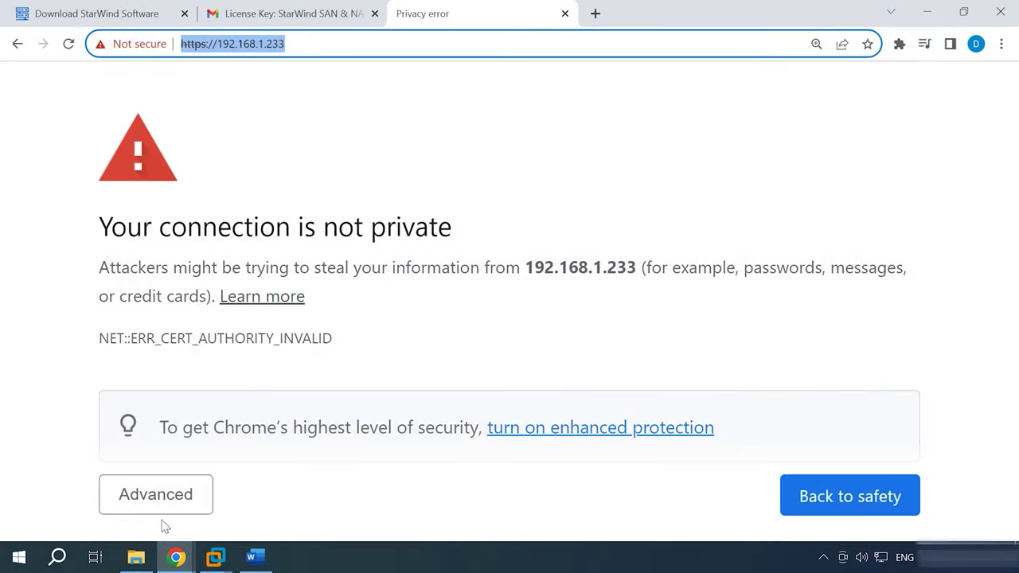
Bypass the certificate warning, start initial configuration and upload the StarWind_SAN&NAS_Free.swk license.
left_click(167, 508)
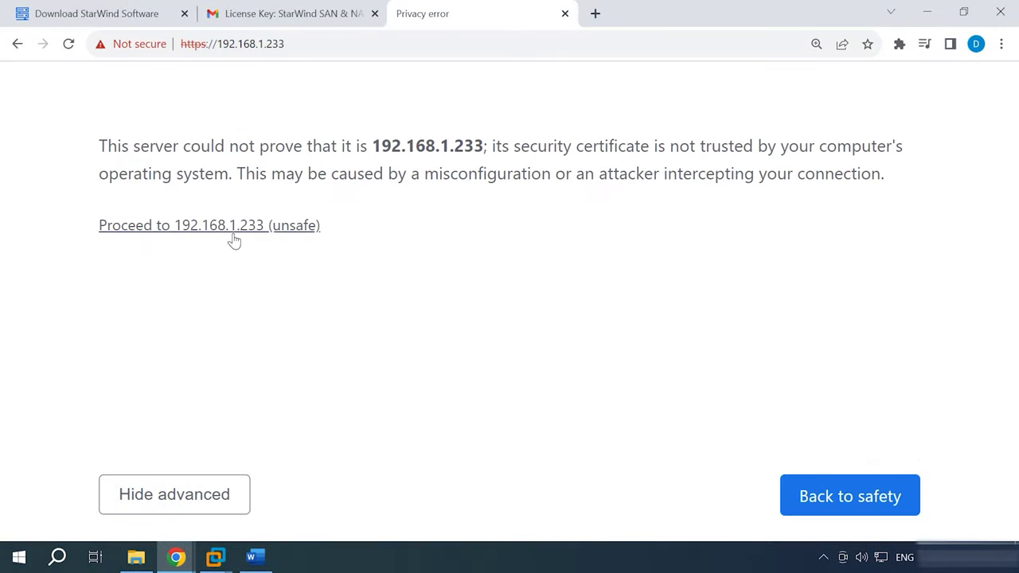
left_click(241, 227)
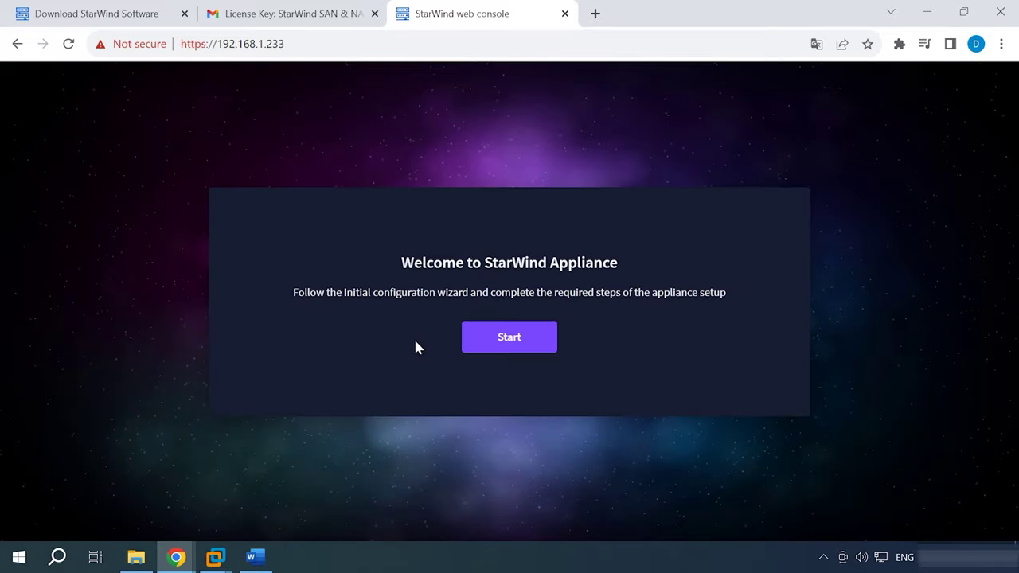
left_click(514, 339)
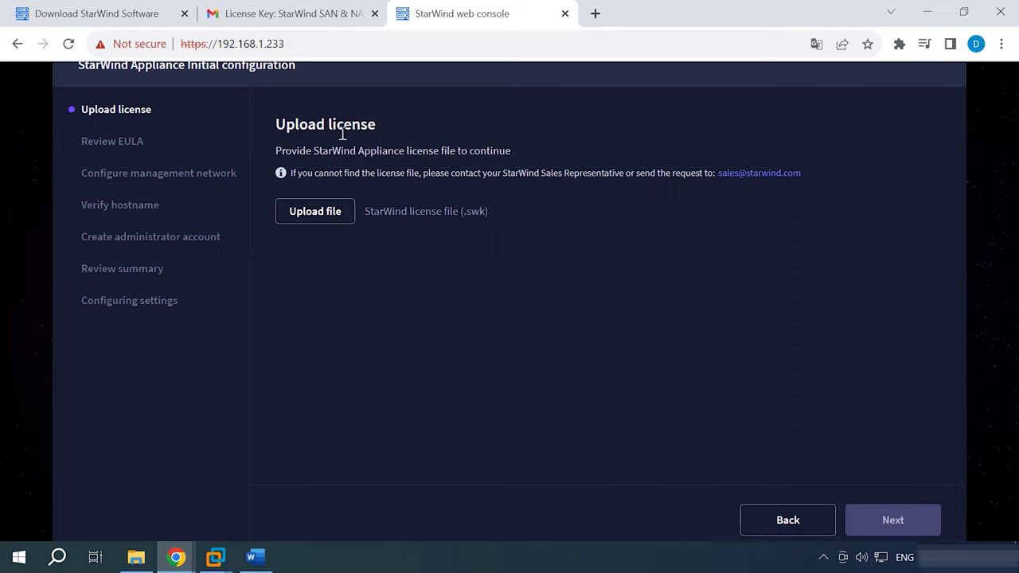
left_click(317, 213)
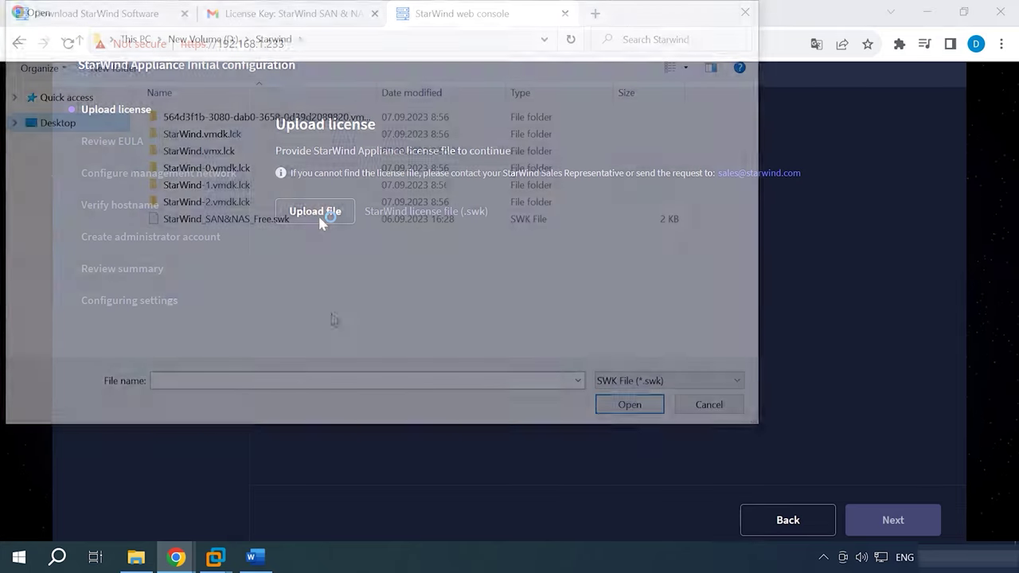
left_click(235, 227)
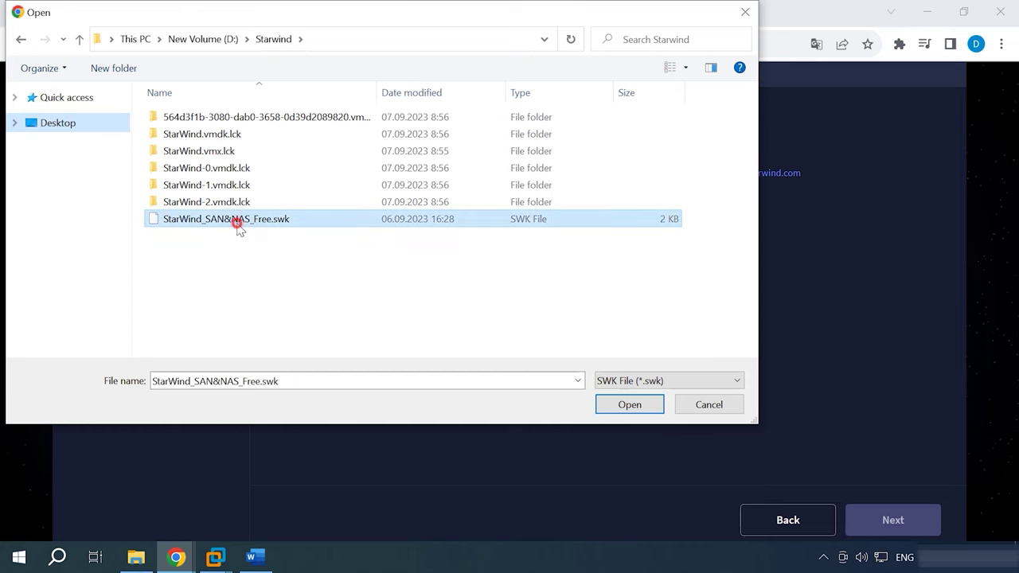
left_click(632, 407)
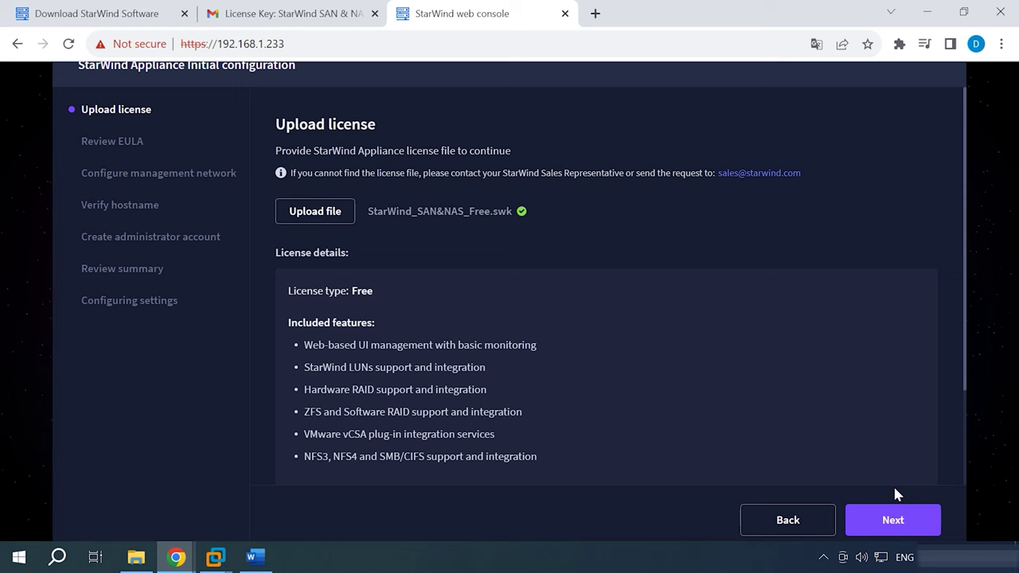
Accept the license agreement, keep the management network, and set hostname StarWind.
left_click(898, 524)
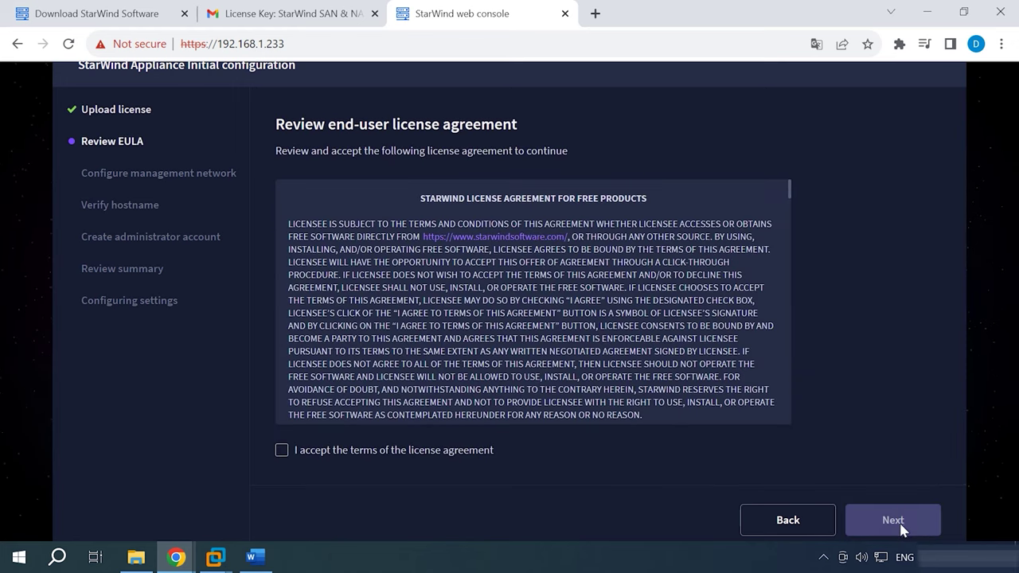
left_click(283, 451)
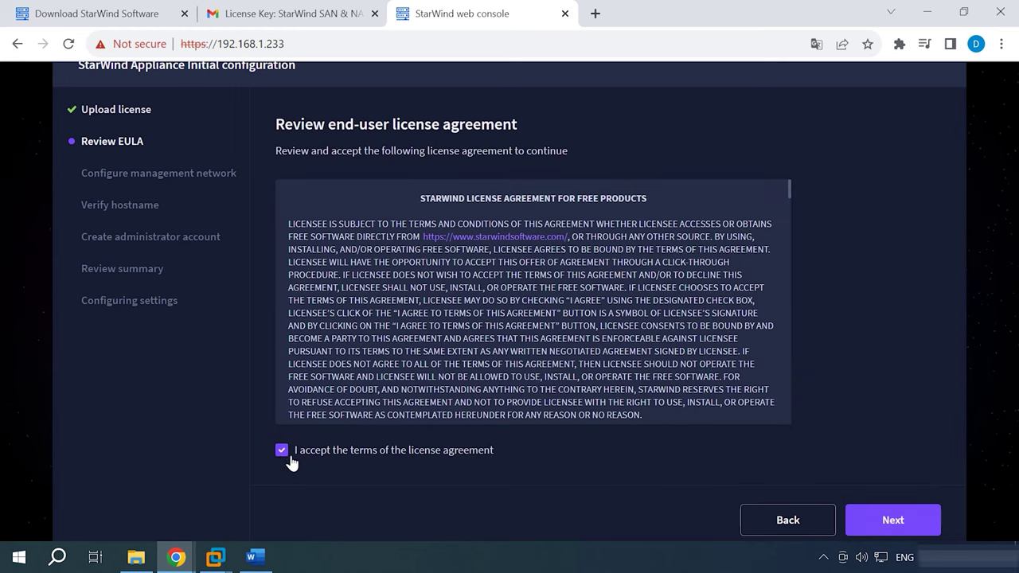
left_click(907, 527)
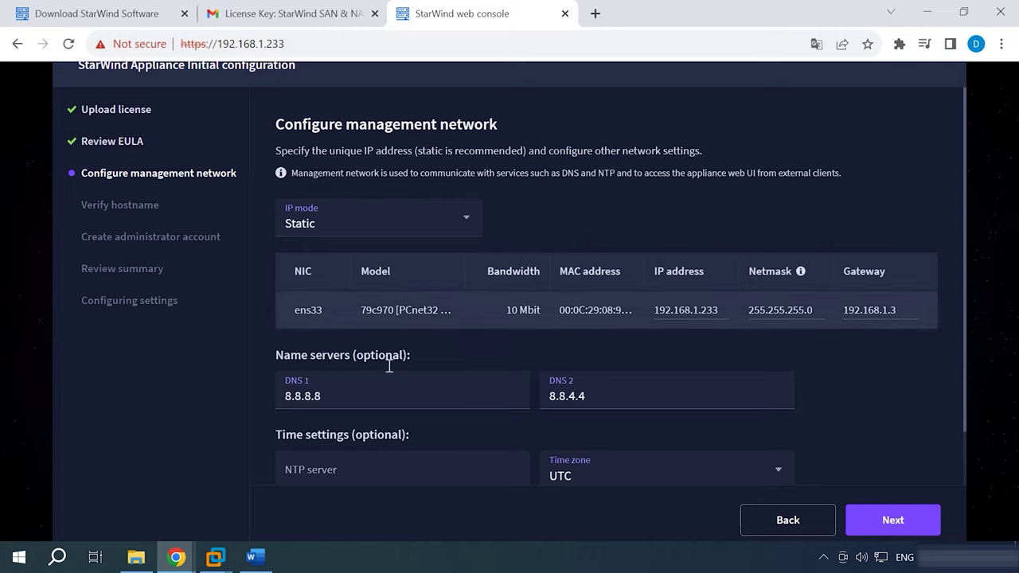
left_click(906, 532)
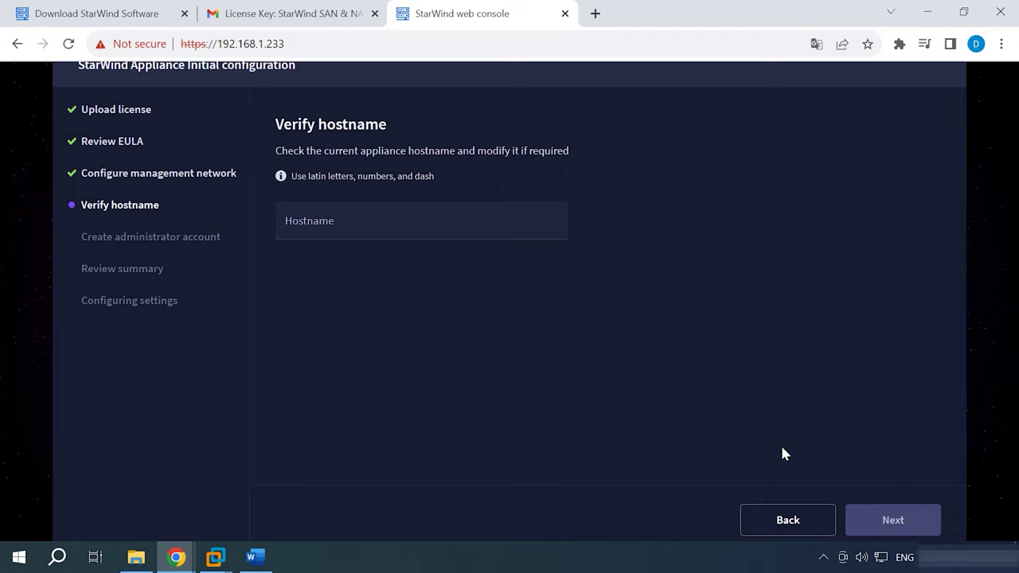
left_click(335, 220)
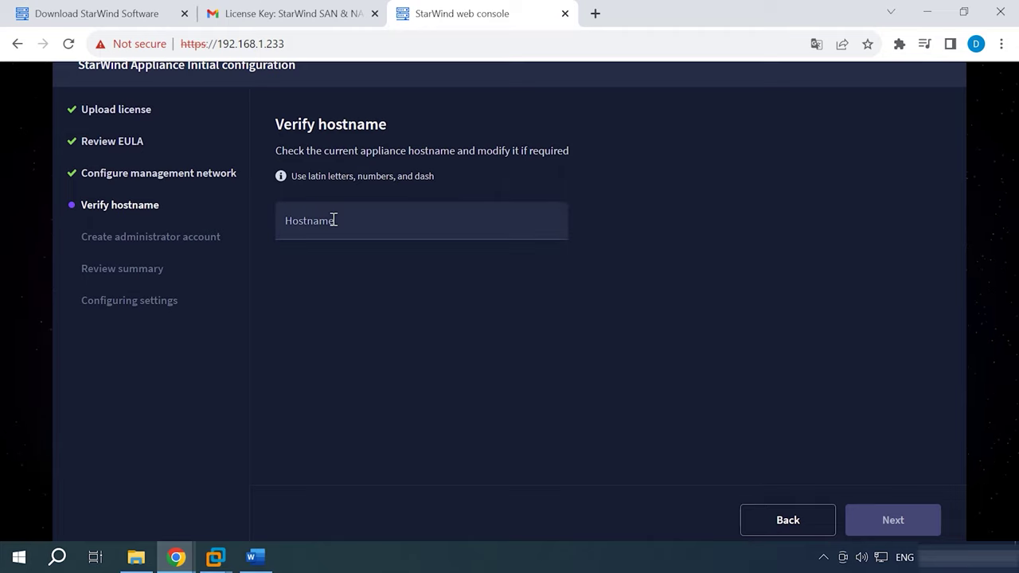
type("StarWind")
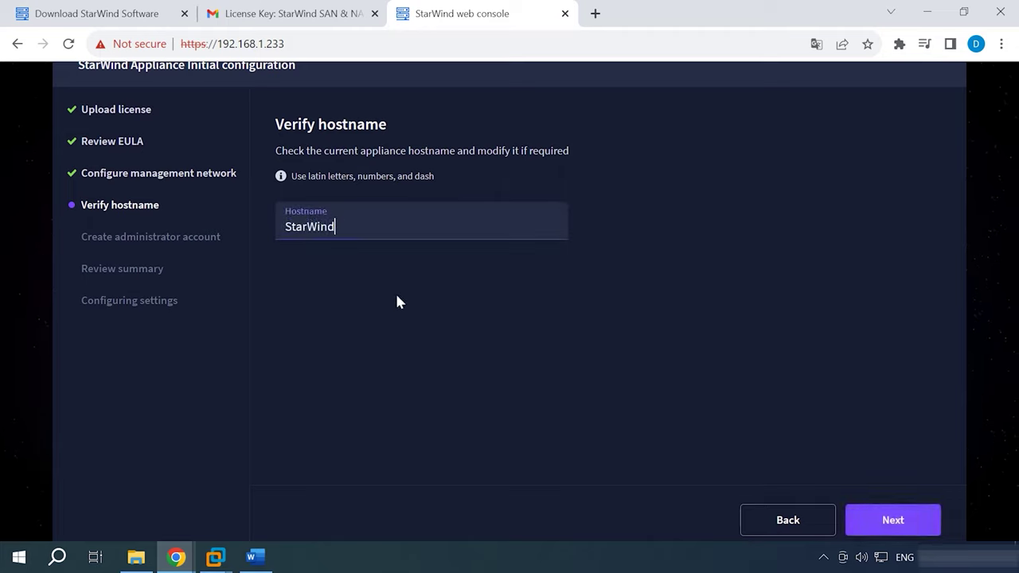
left_click(903, 525)
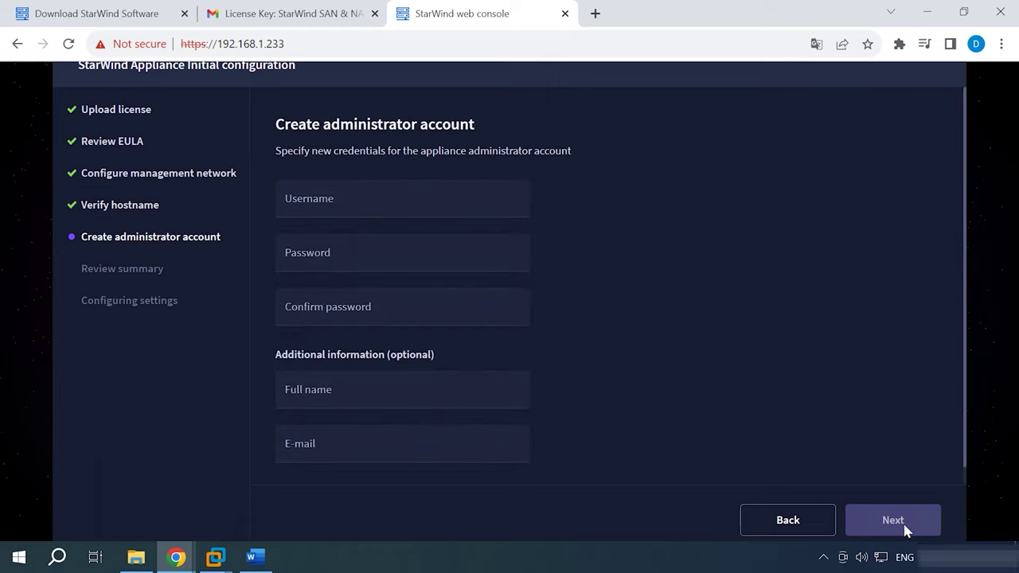
Create administrator account 'admin' with its password, apply the configuration, and decline the vSphere plug-in wizard.
type("admin")
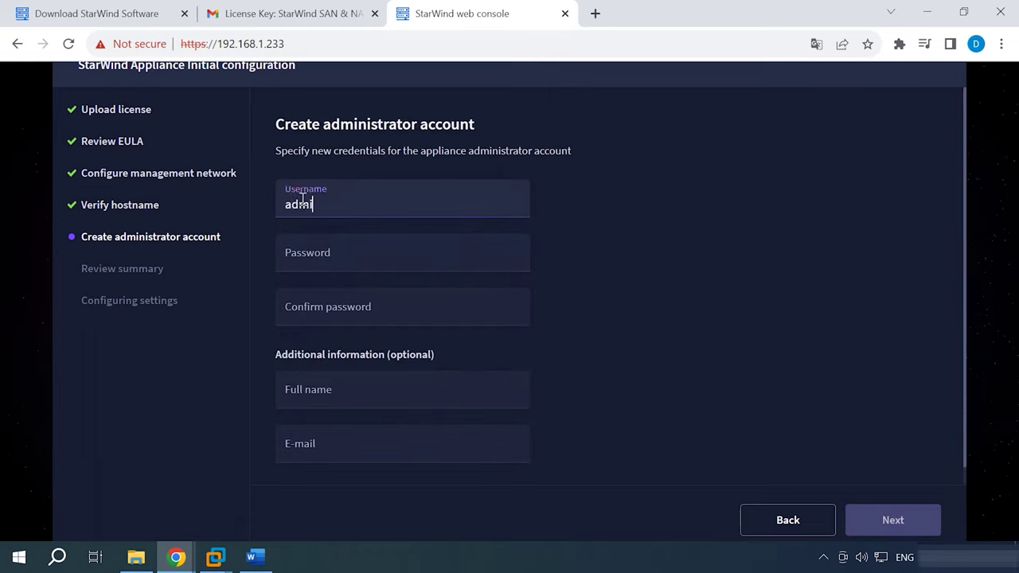
left_click(326, 253)
key("ctrl+v")
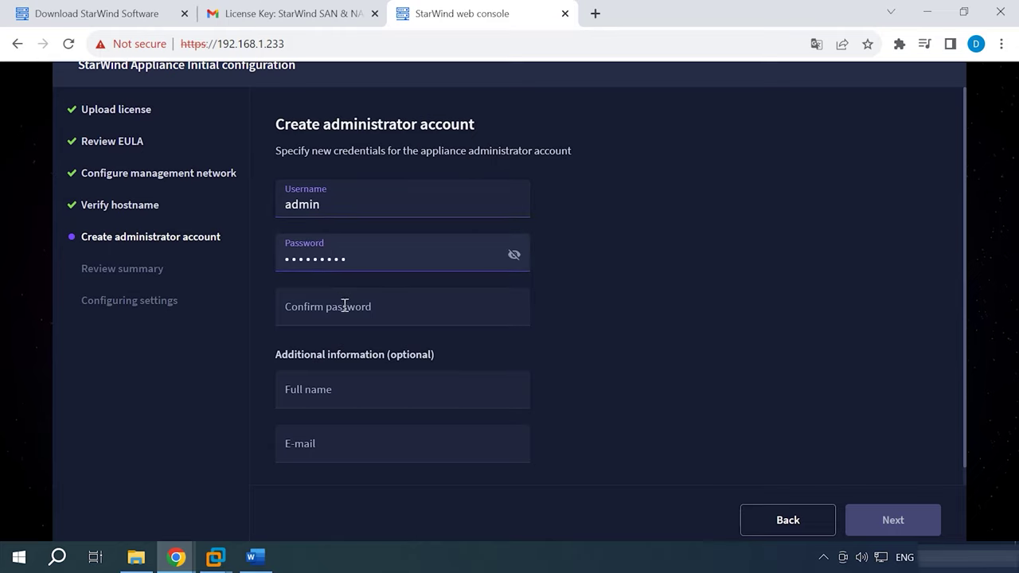
left_click(344, 306)
key("ctrl+v")
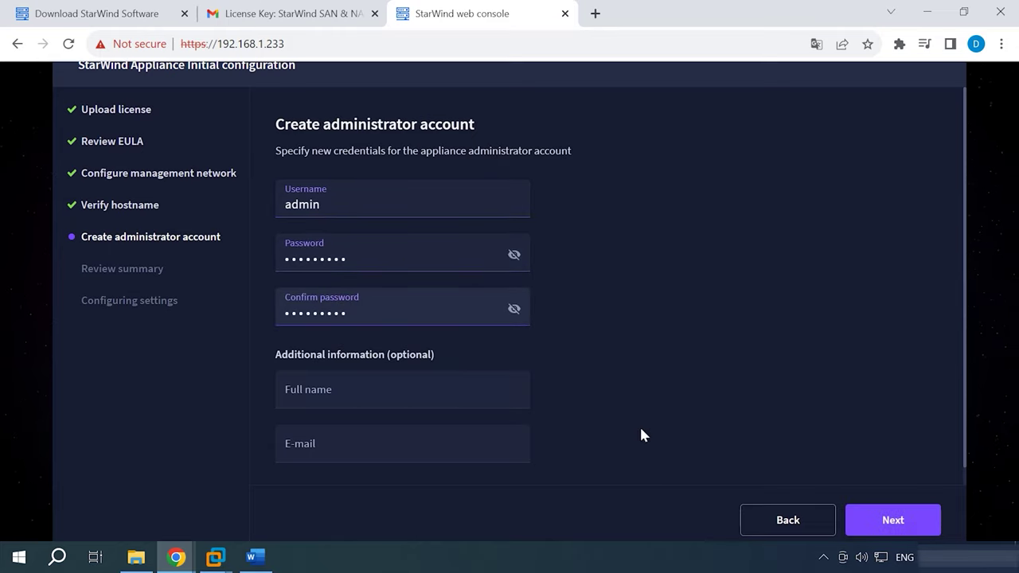
left_click(902, 531)
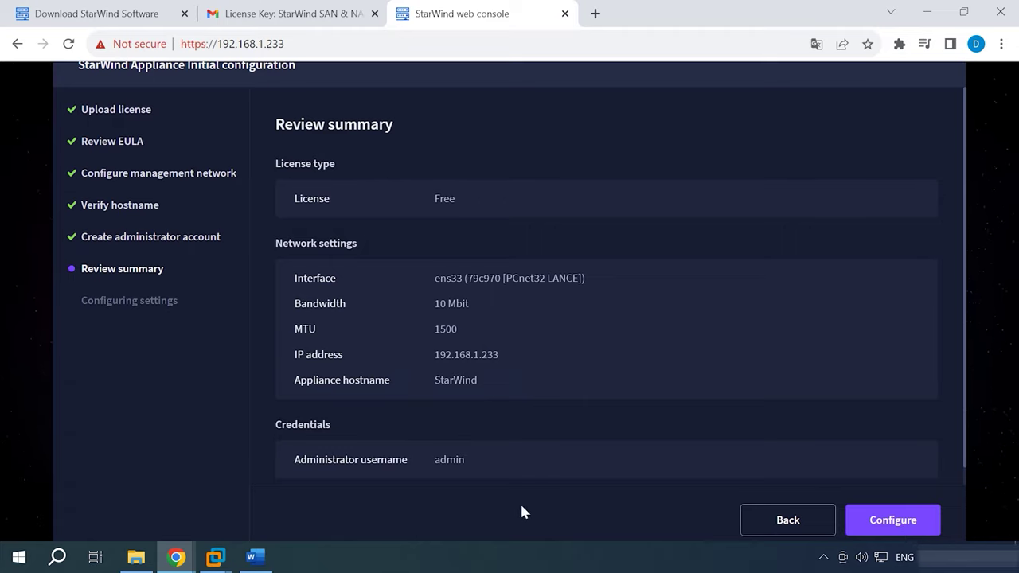
left_click(900, 528)
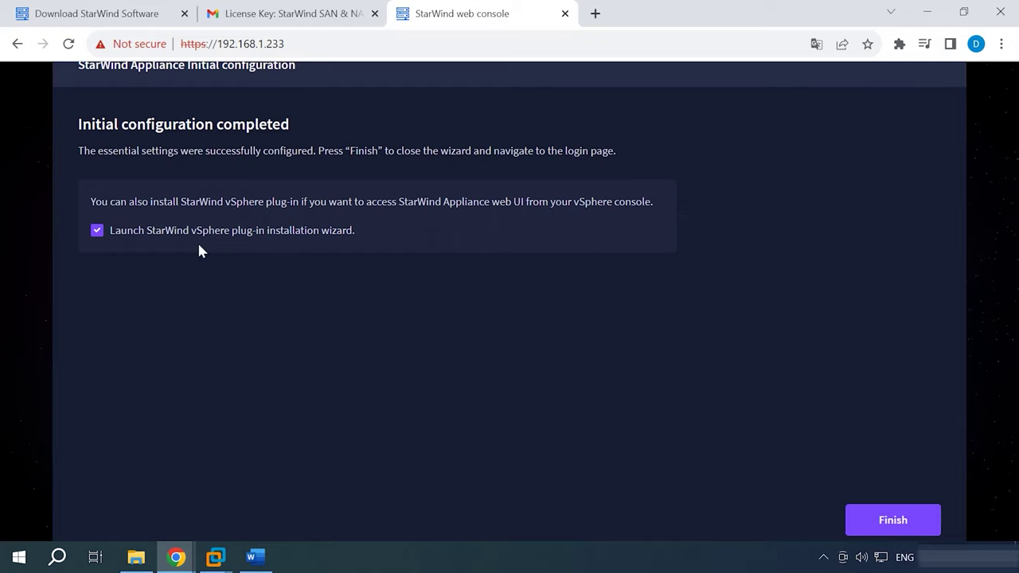
left_click(96, 231)
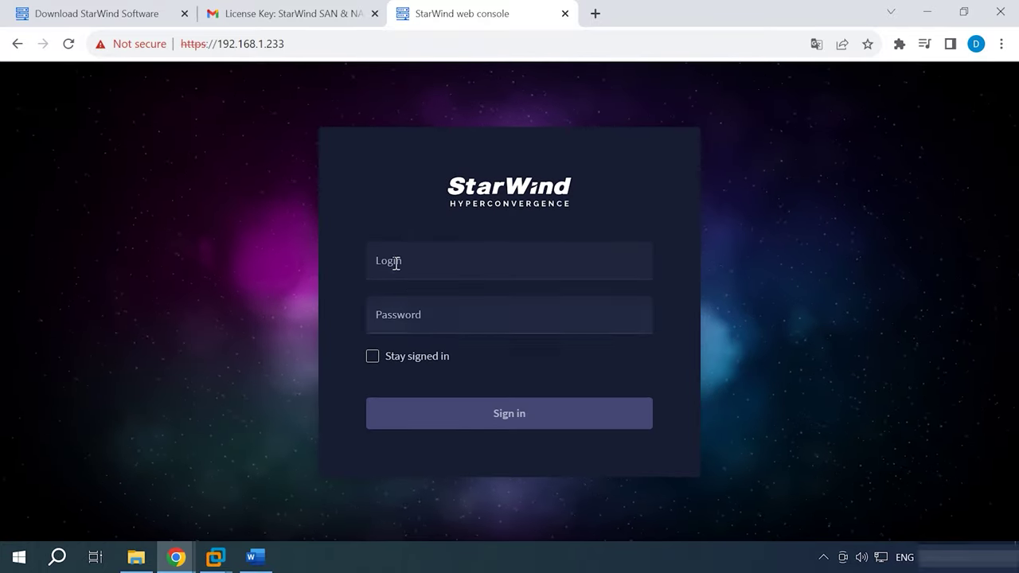
Sign in as admin with the account password and scroll through the dashboard.
left_click(398, 262)
type("admin")
key("Tab")
type("admi")
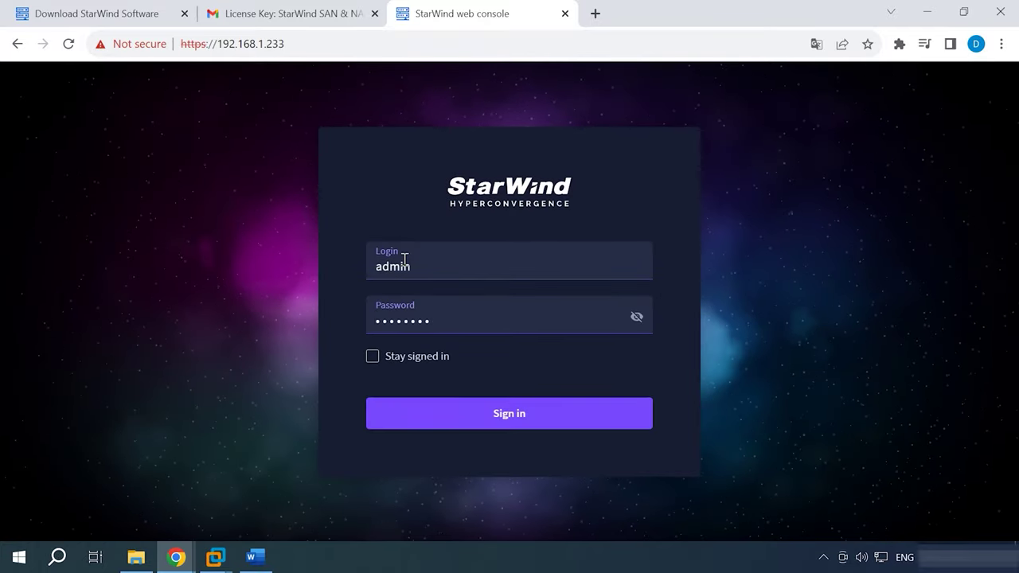
type("n")
left_click(544, 426)
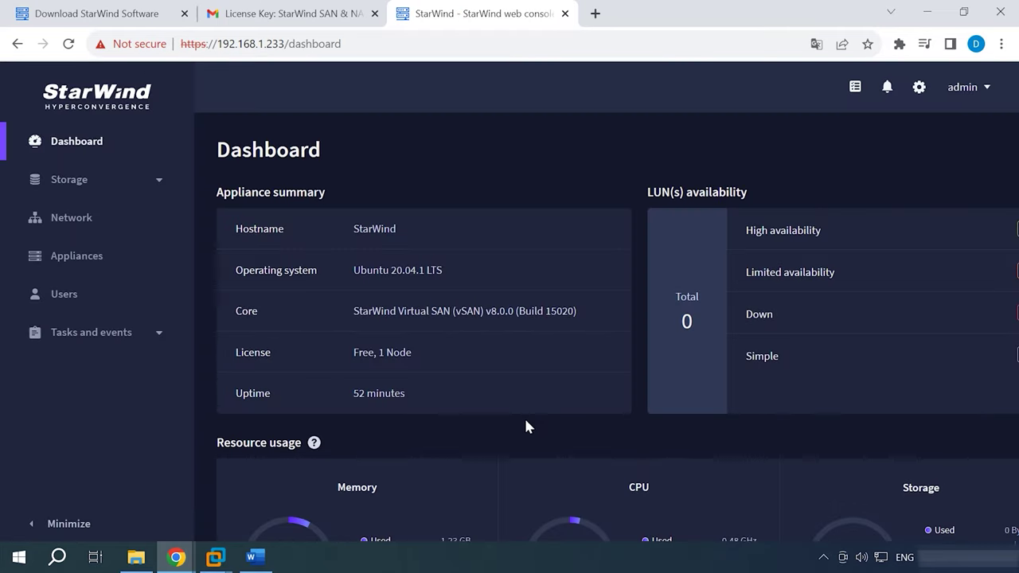
scroll(584, 436, "down", 4)
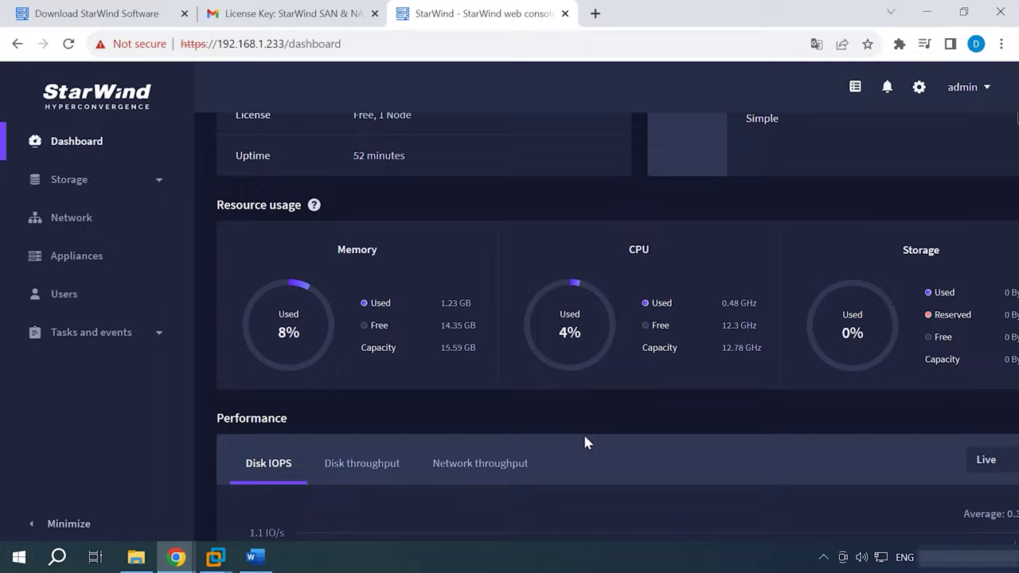
scroll(585, 437, "down", 6)
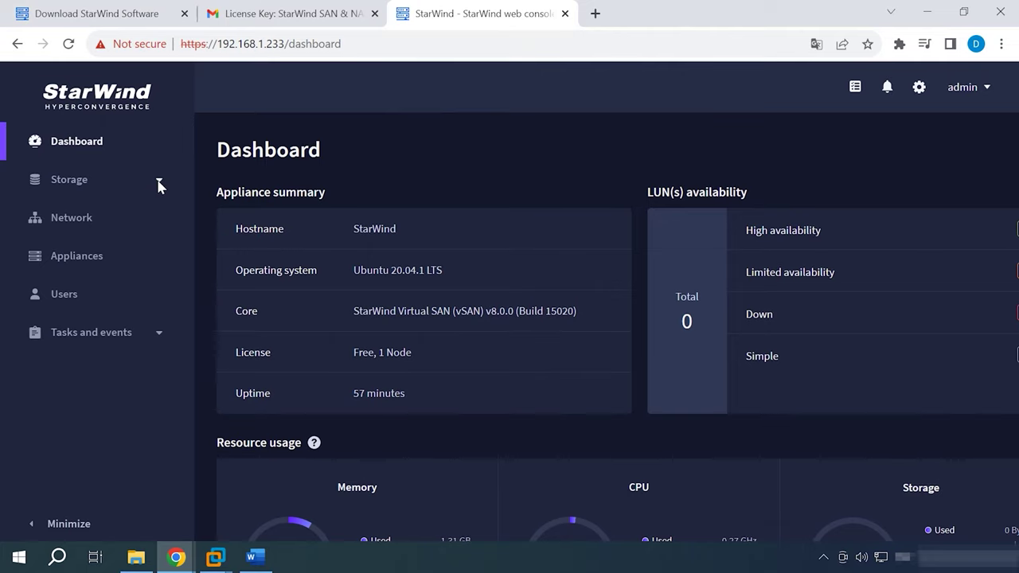
Start a new storage pool from disks sda, sdb and sdc.
left_click(102, 185)
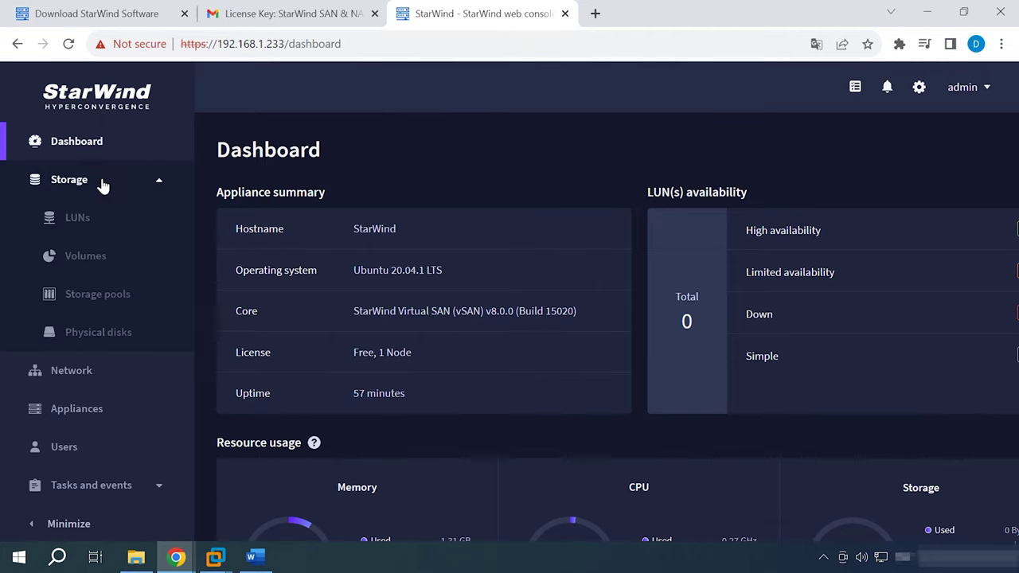
left_click(100, 301)
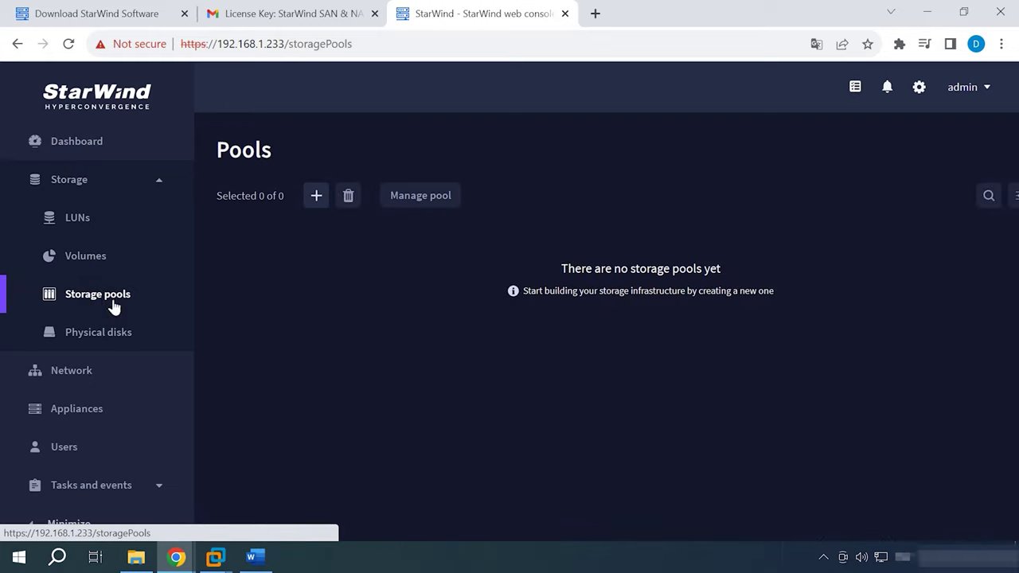
left_click(318, 199)
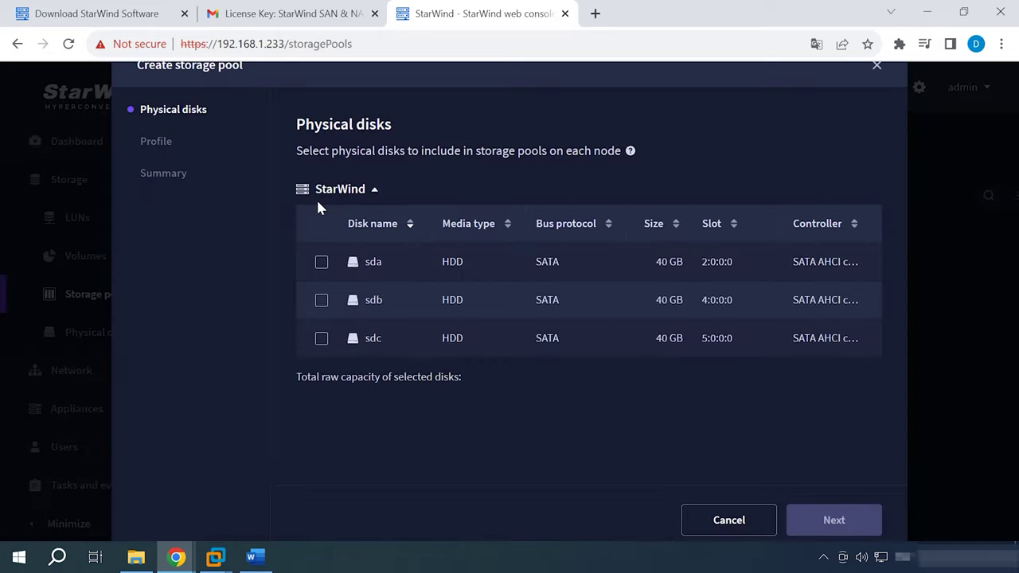
left_click(323, 265)
left_click(322, 302)
left_click(321, 341)
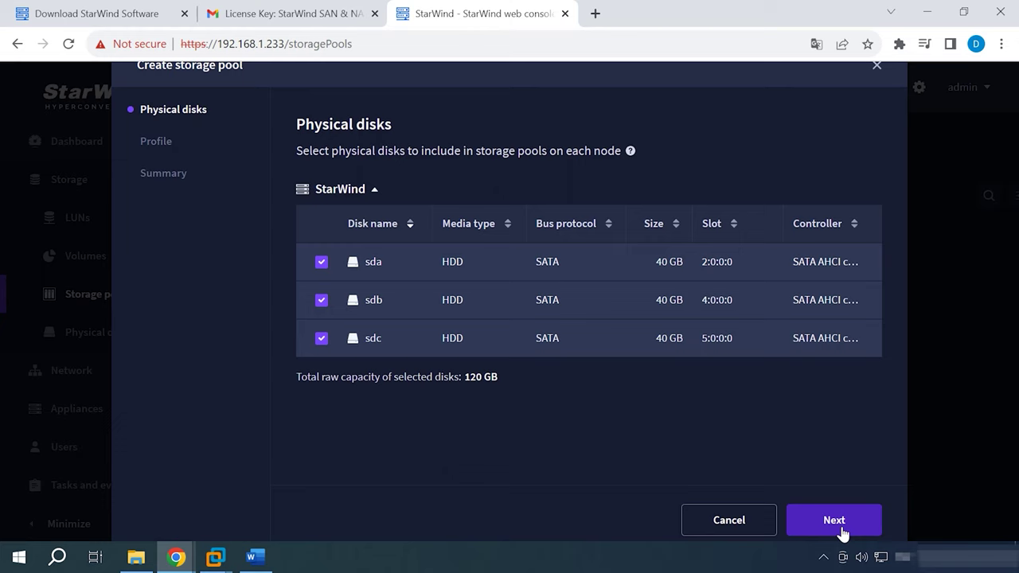
left_click(844, 525)
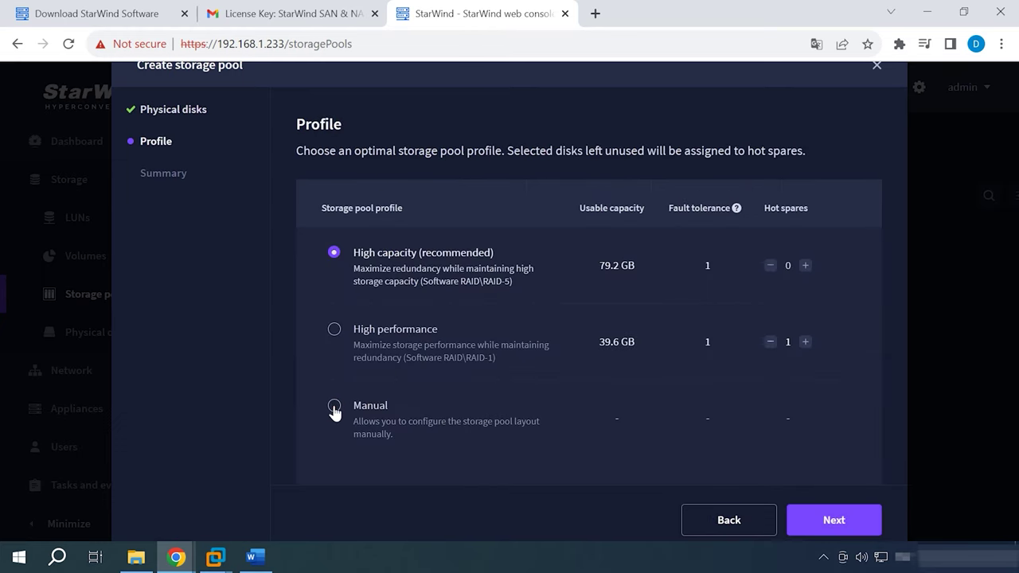
Choose manual layout with Software RAID-5 and create the pool.
left_click(335, 408)
left_click(834, 530)
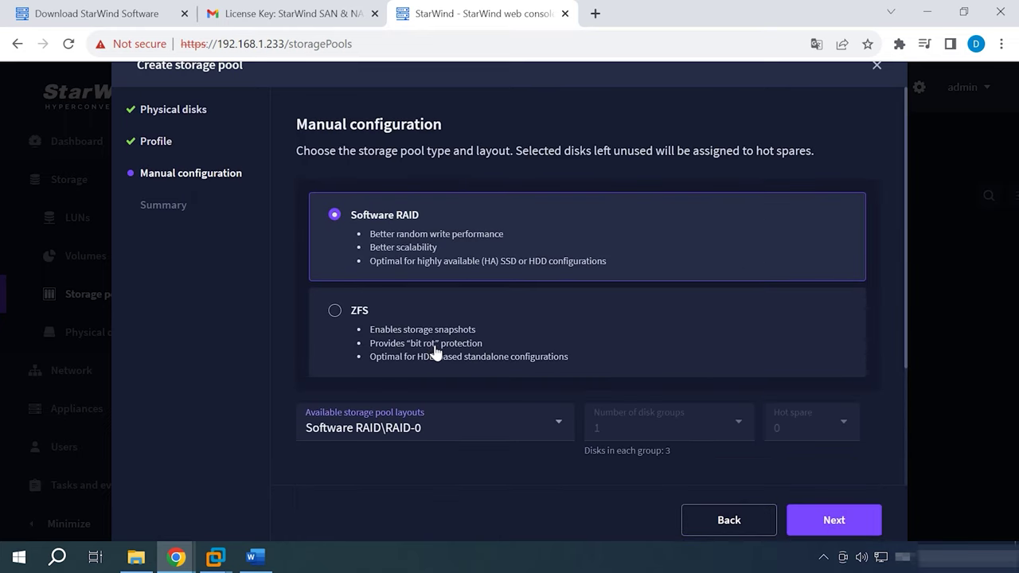
scroll(428, 353, "down", 2)
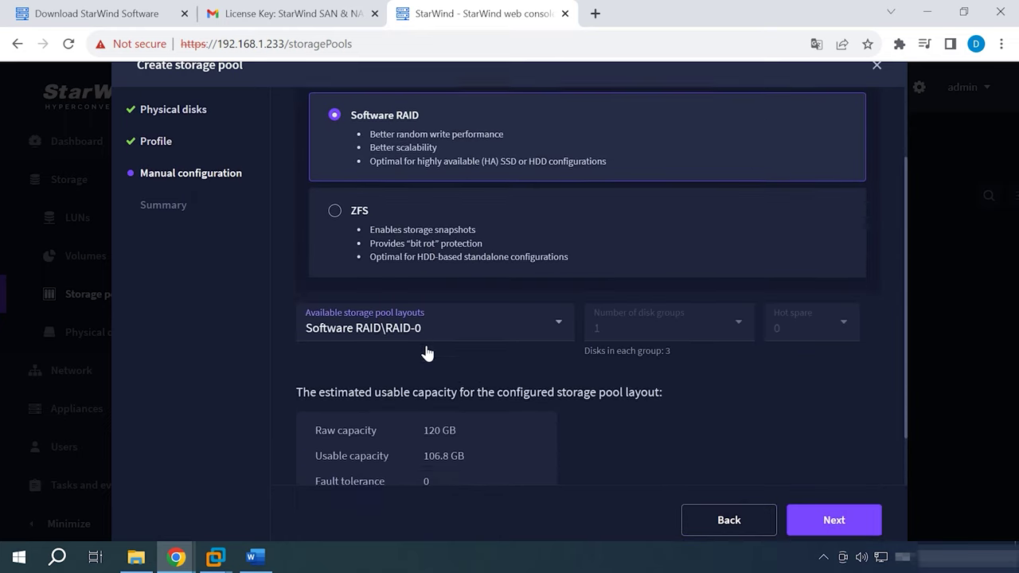
left_click(550, 272)
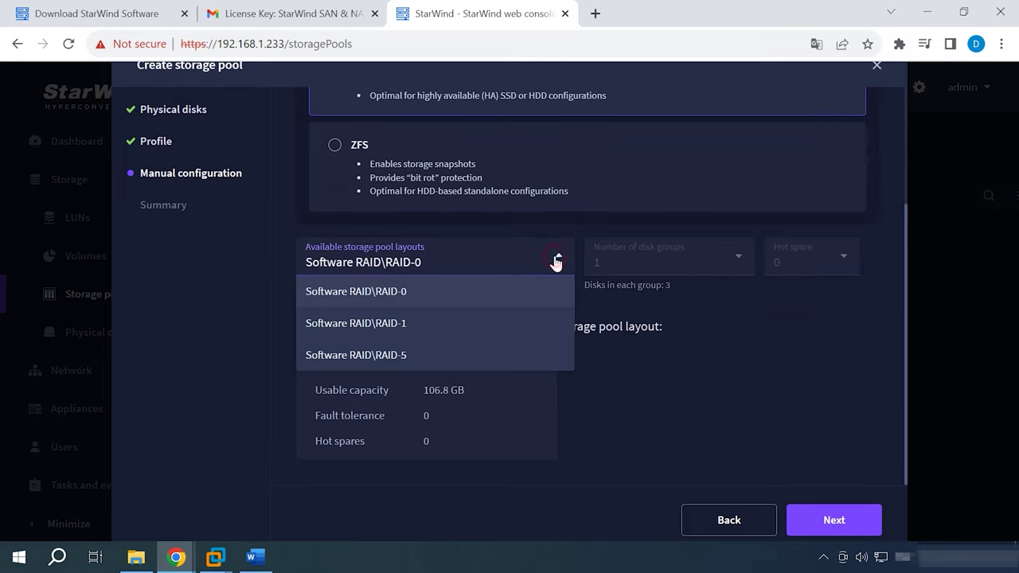
left_click(389, 356)
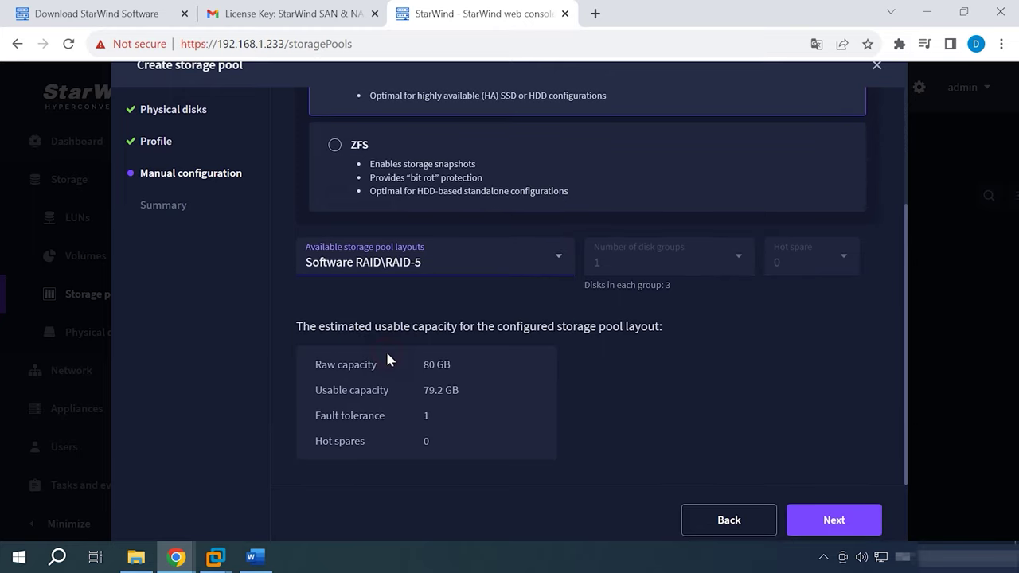
left_click(836, 530)
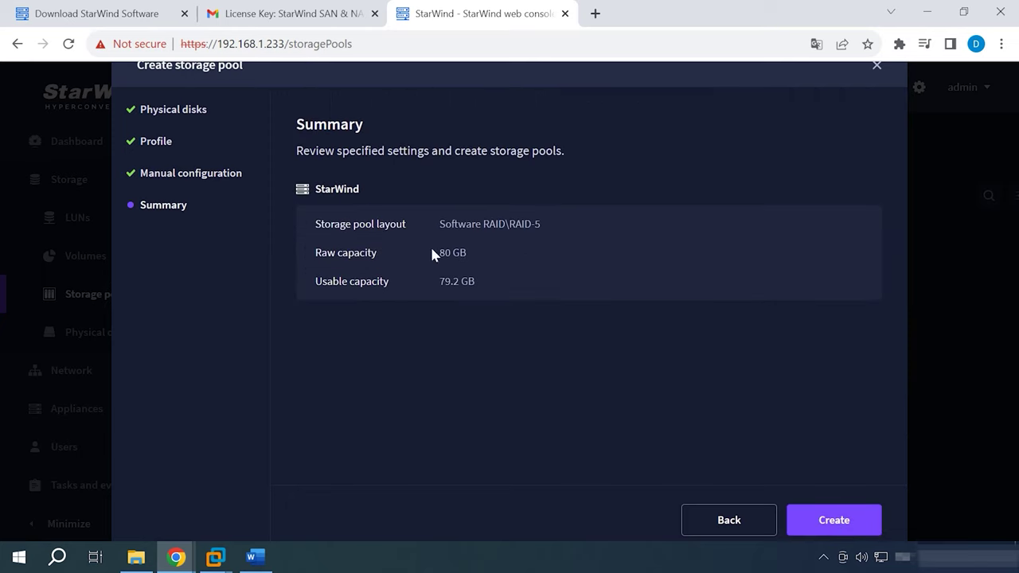
left_click(840, 527)
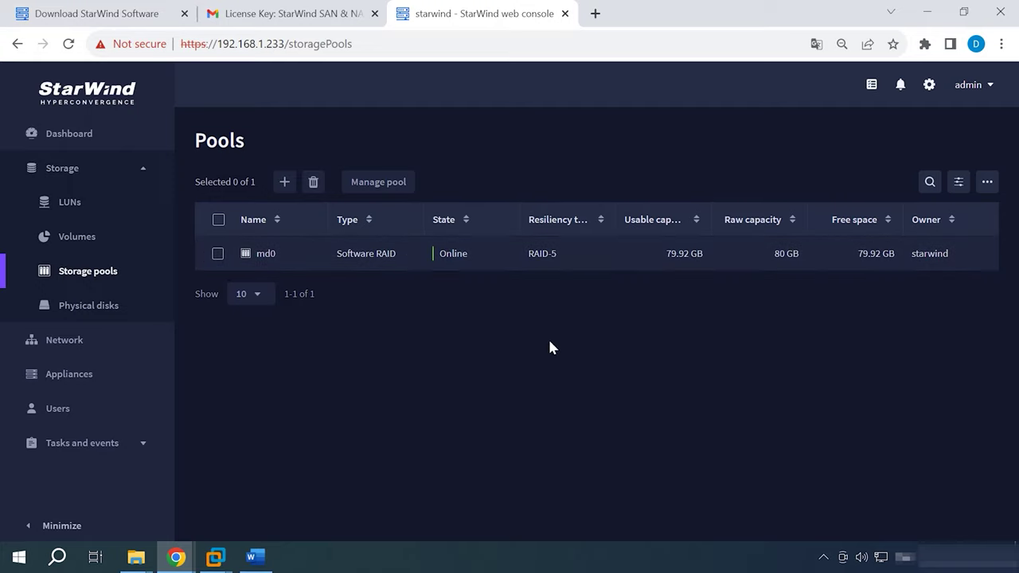
Start a new volume on the starwind:md0 pool.
left_click(74, 237)
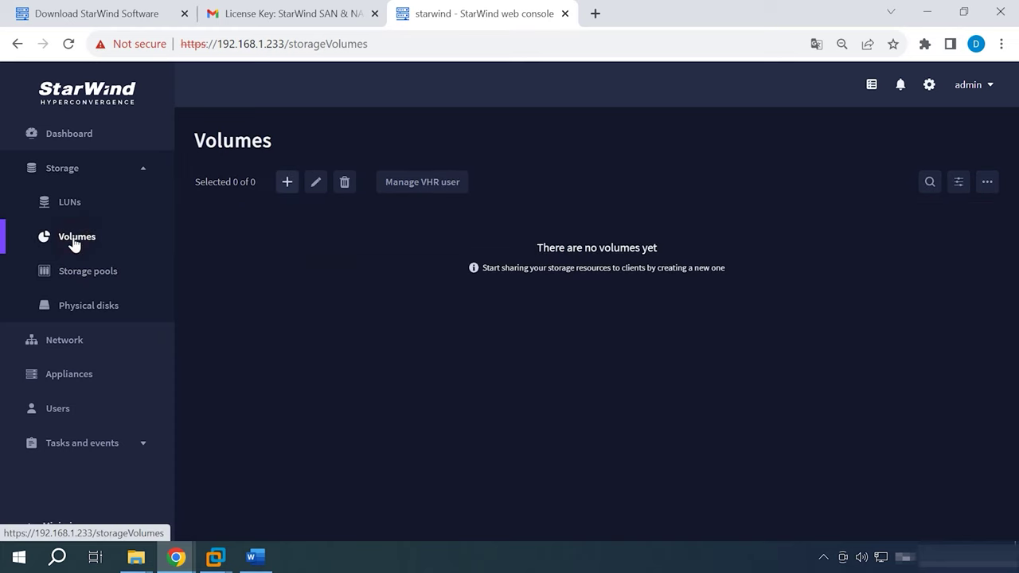
left_click(287, 185)
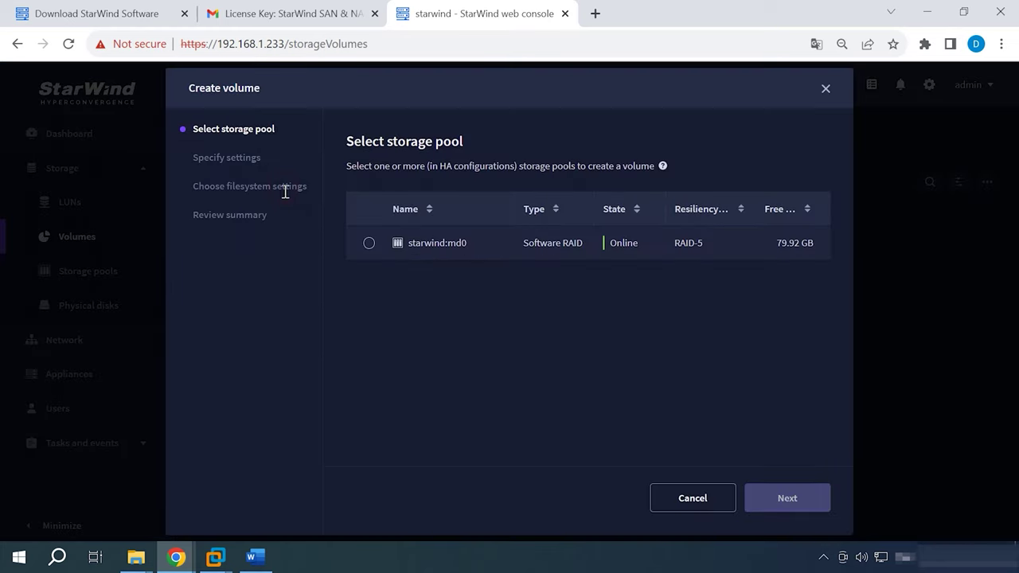
left_click(370, 244)
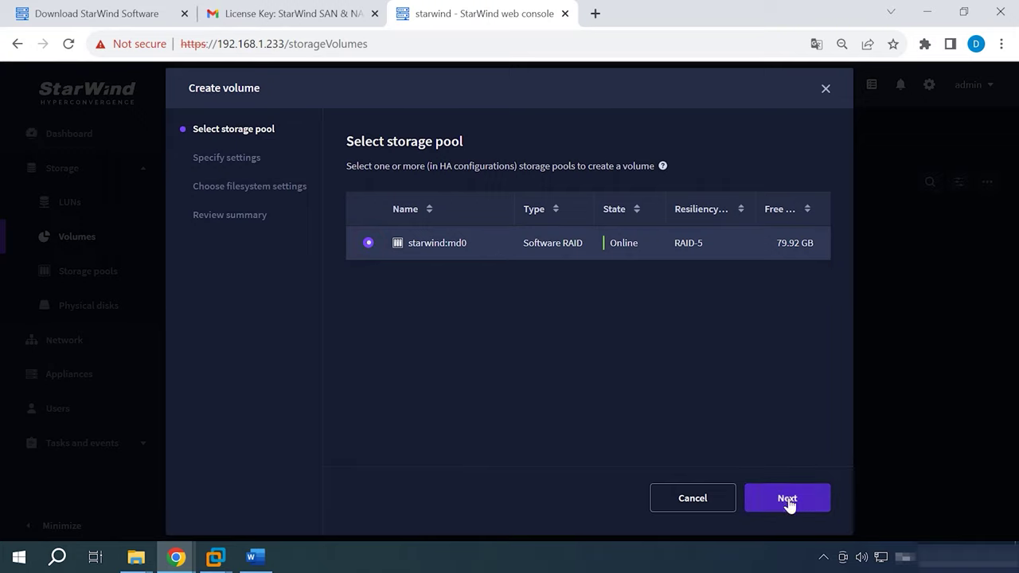
left_click(788, 500)
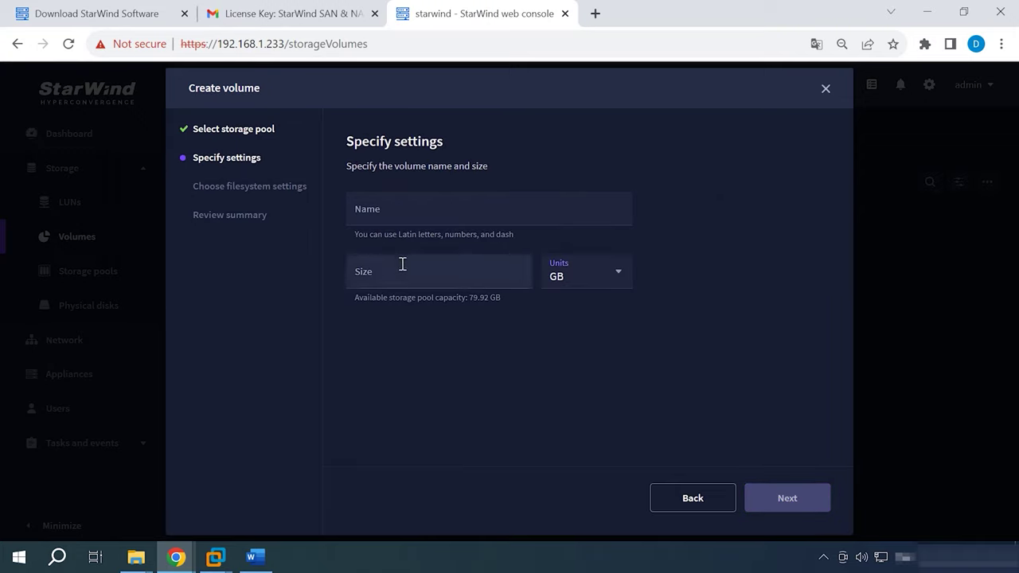
Name the volume swr5, size it 79 GB, keep Standard filesystem settings, and create it.
left_click(383, 207)
type("swr5")
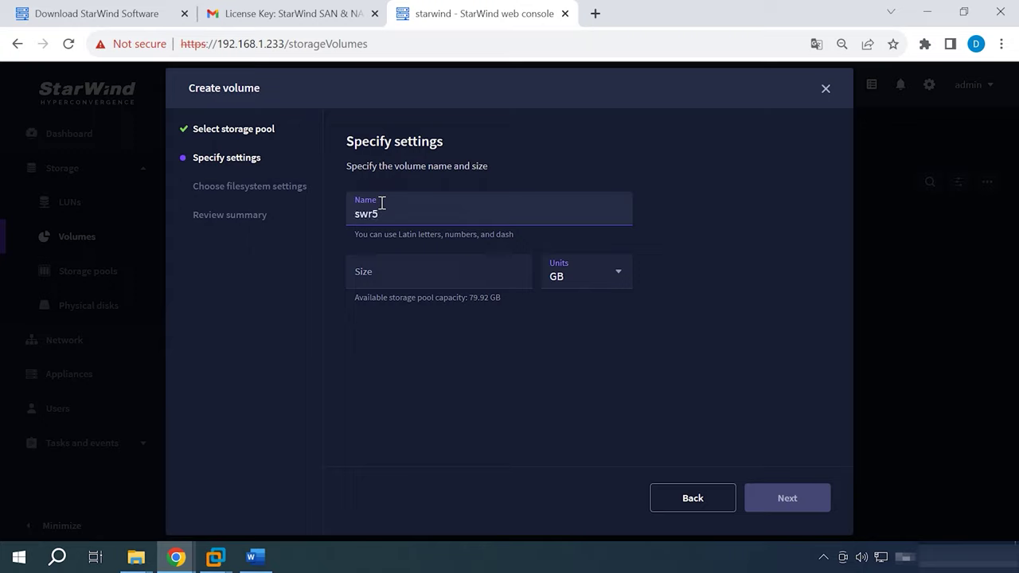
left_click(394, 264)
type("79")
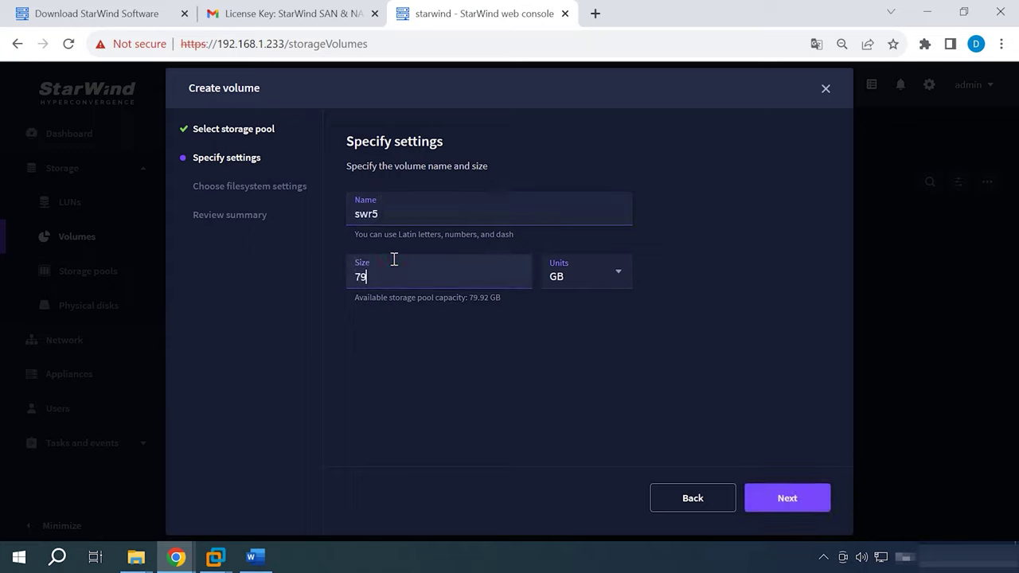
left_click(786, 499)
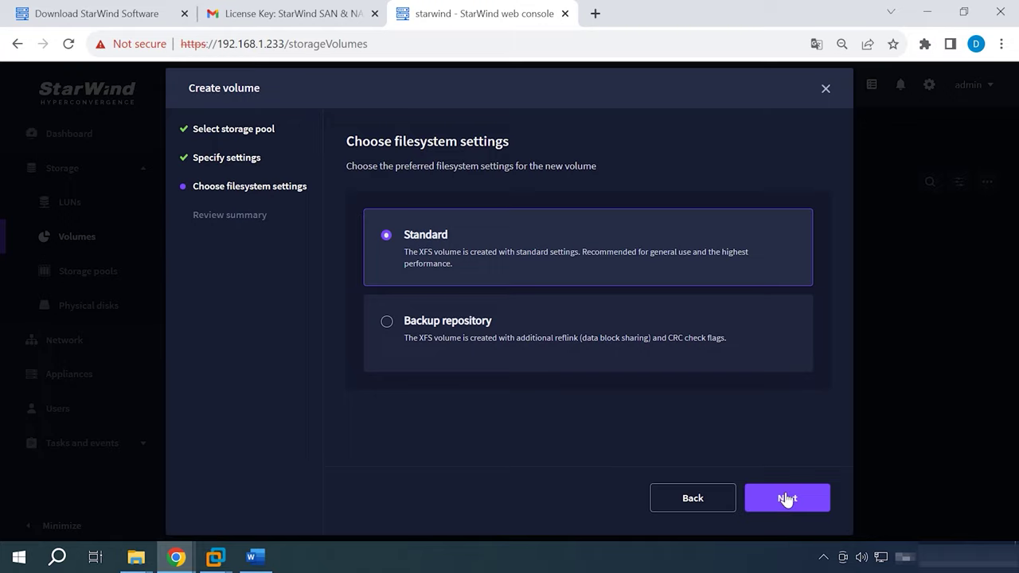
left_click(786, 499)
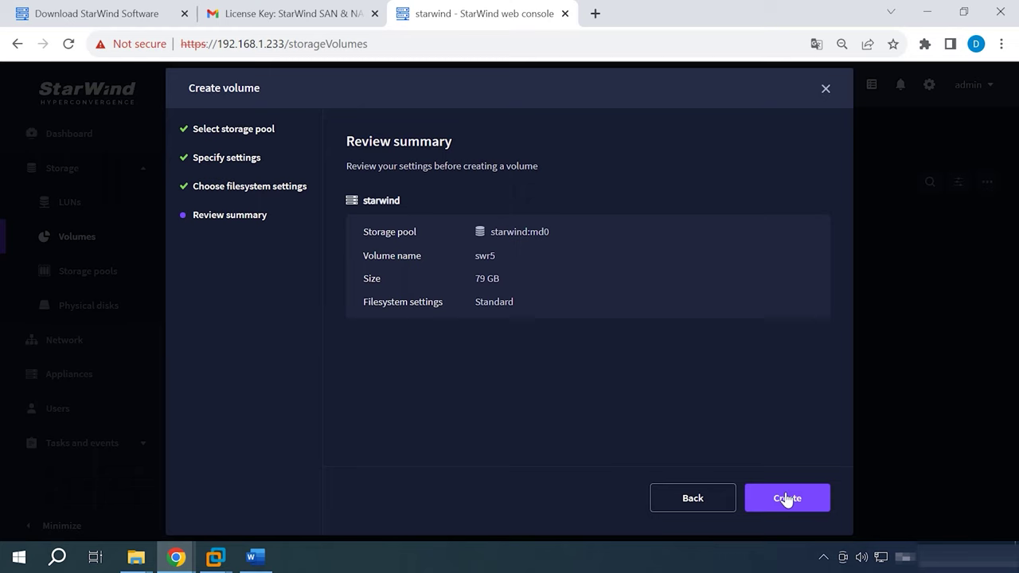
left_click(787, 499)
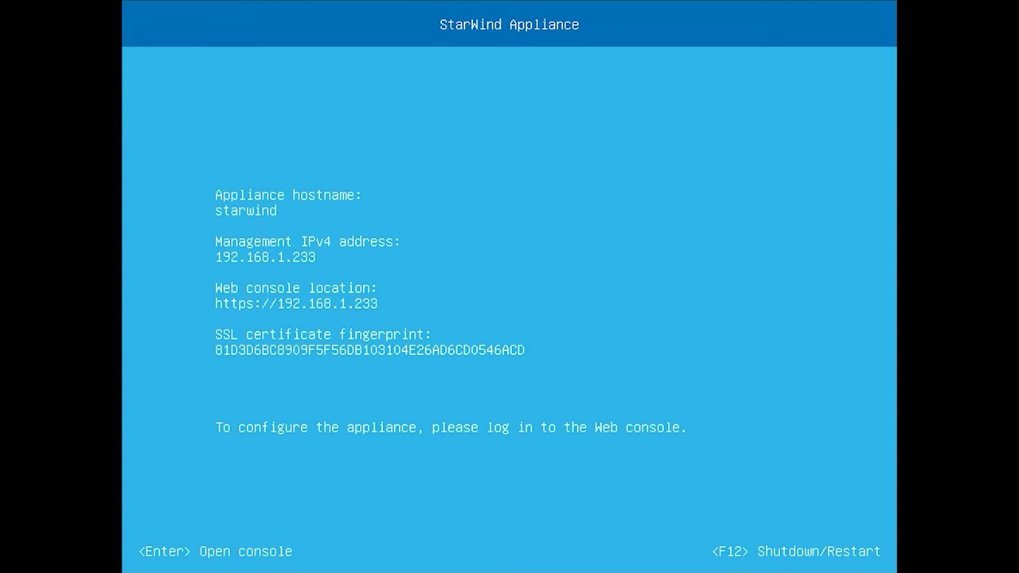
Log in to the StarWind Appliance text console with the admin account.
key("Return")
type("admin")
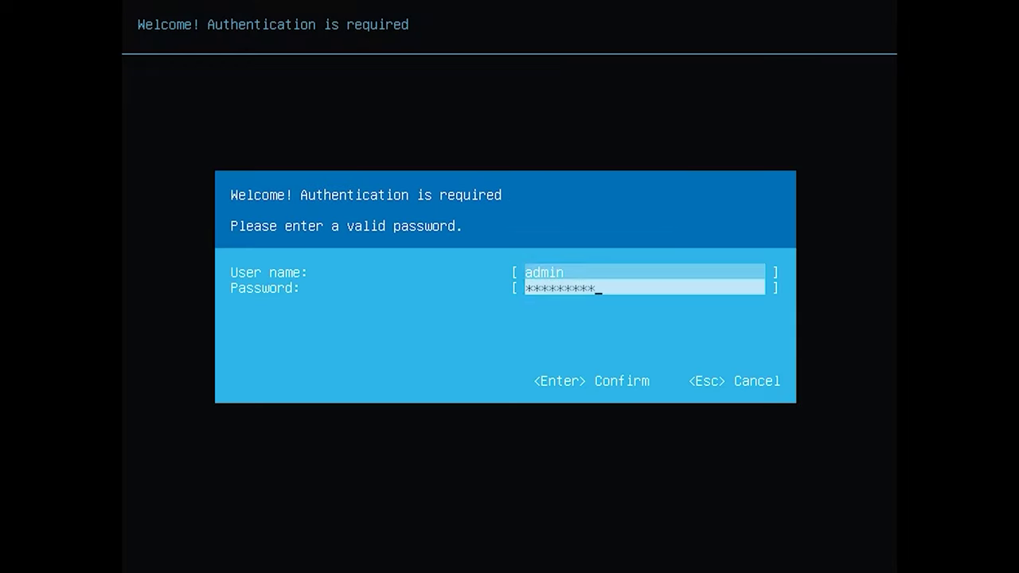
key("Tab")
key("Return")
Create SMB share swshare on volume swr5, allowing access from any IP (*).
key("Down")
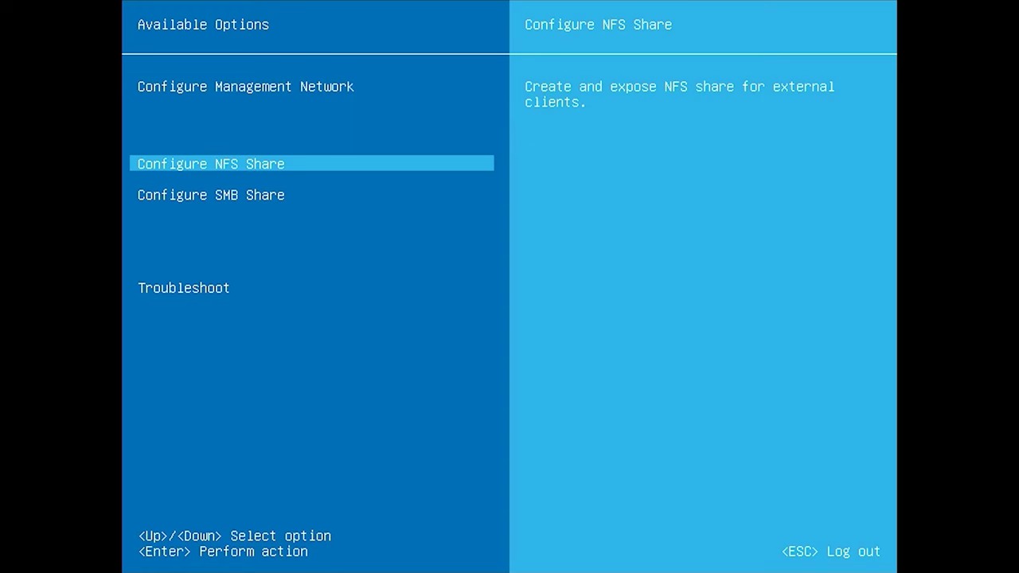
key("Down")
key("Return")
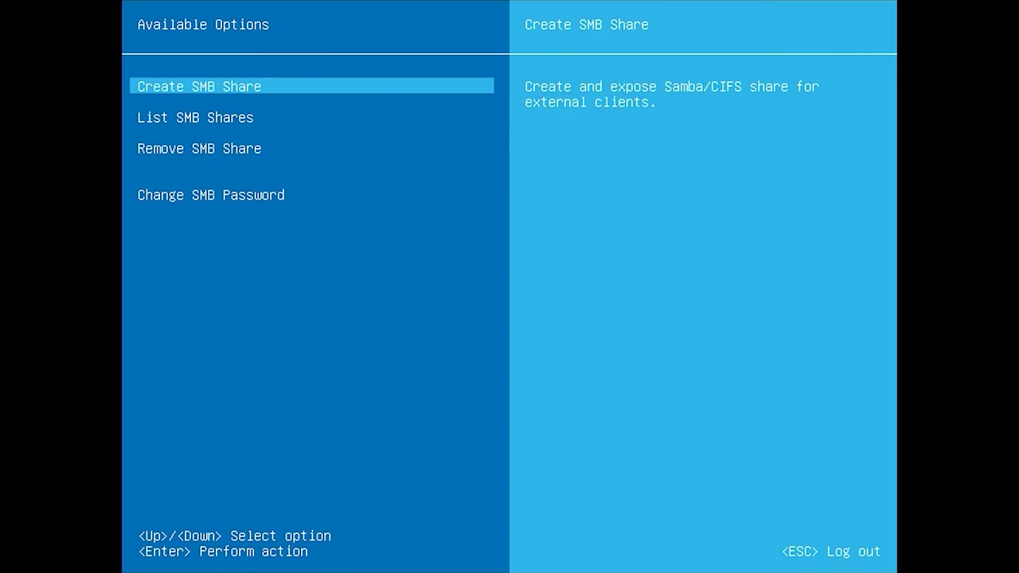
key("Return")
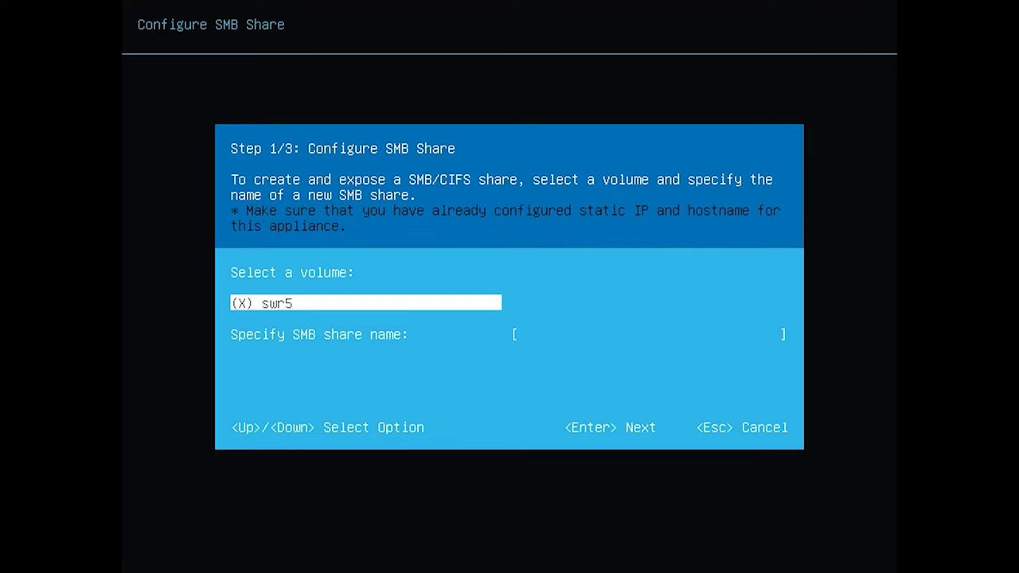
key("Down")
type("swshare")
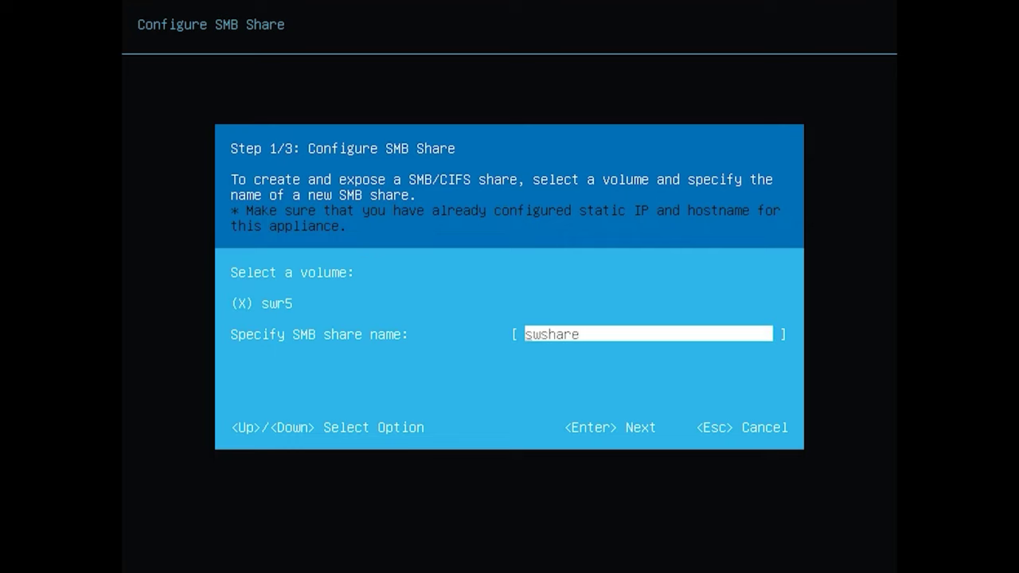
key("Return")
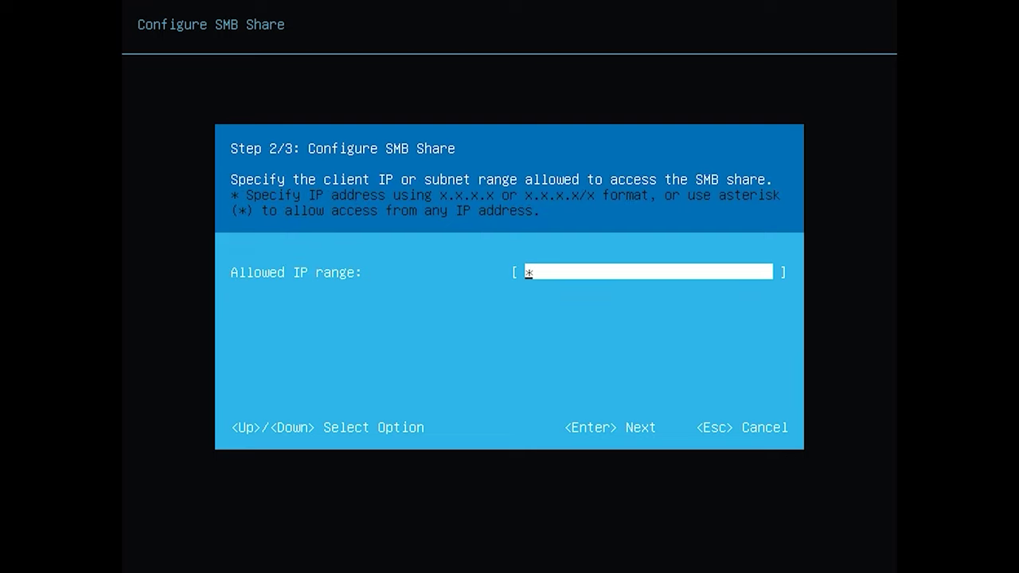
key("Return")
key("Return")
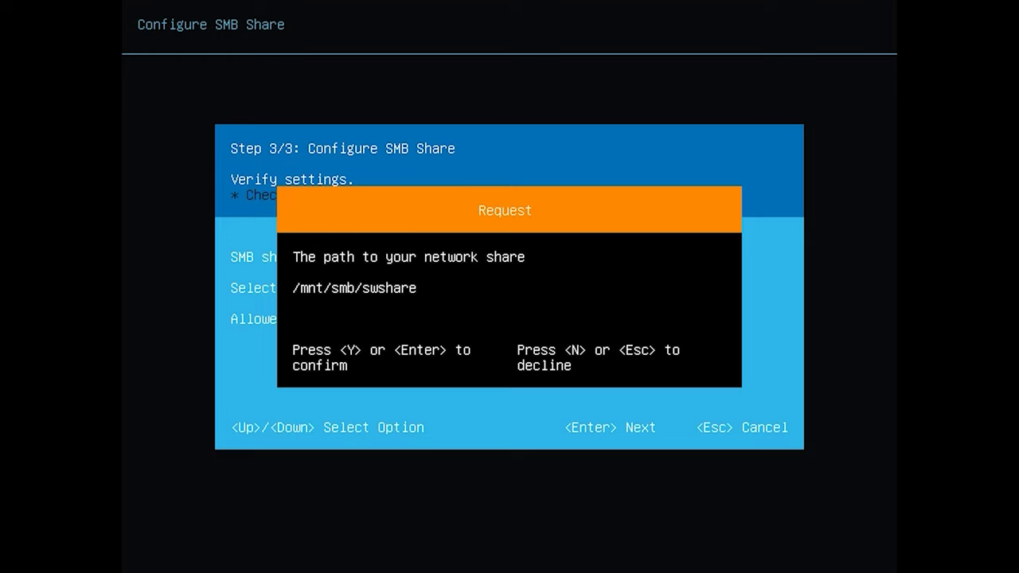
key("Return")
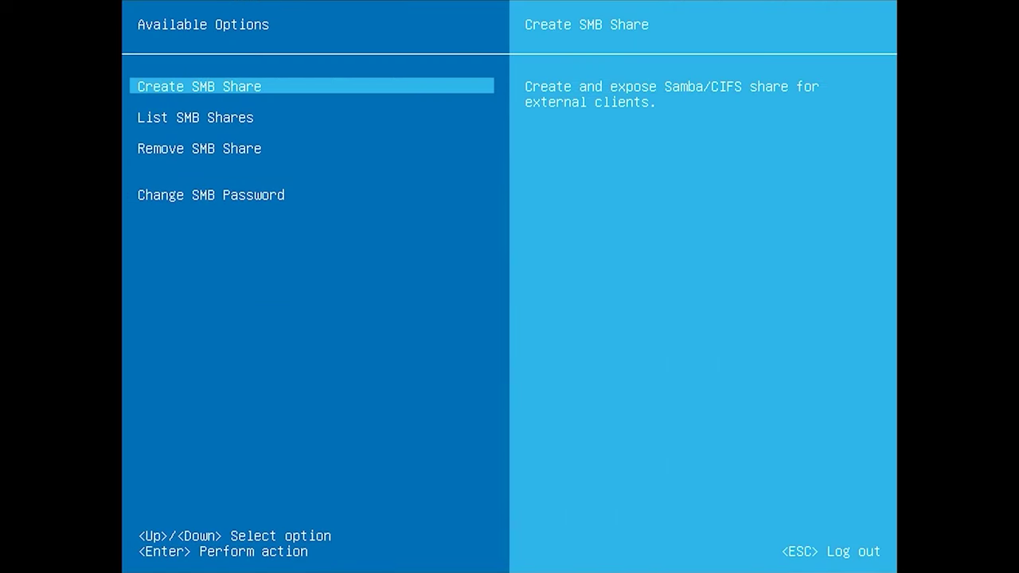
Review the SMB share list, then enter a new SMB access password.
key("Down")
key("Return")
key("Escape")
key("Down")
key("Down")
key("Down")
key("Return")
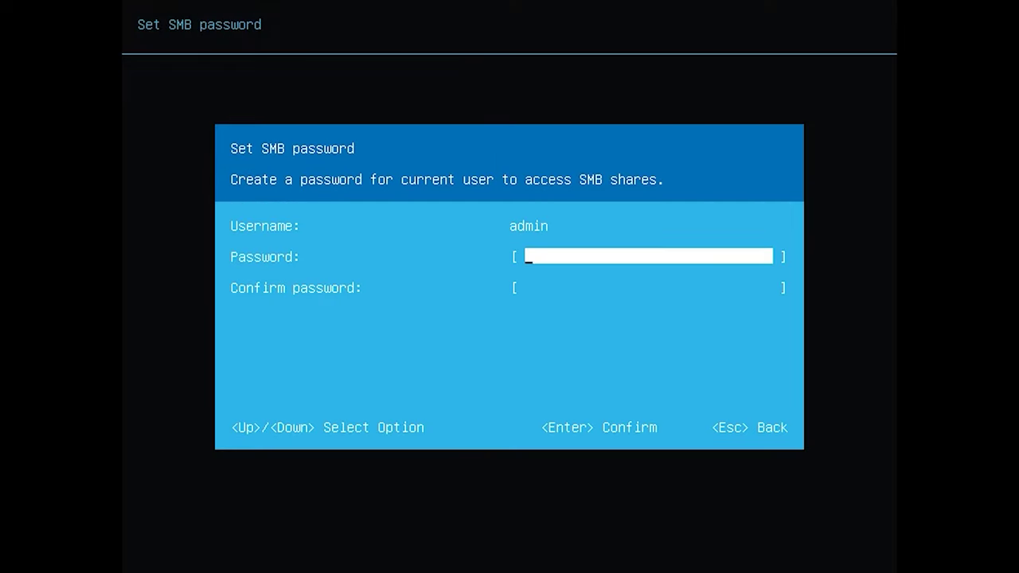
type("*********")
key("Return")
type("*********")
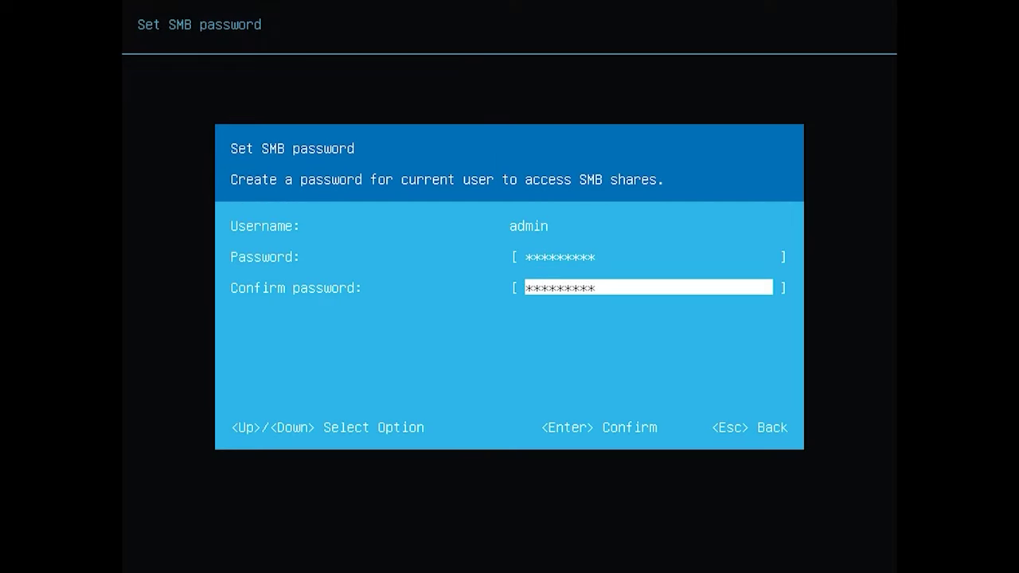
key("Return")
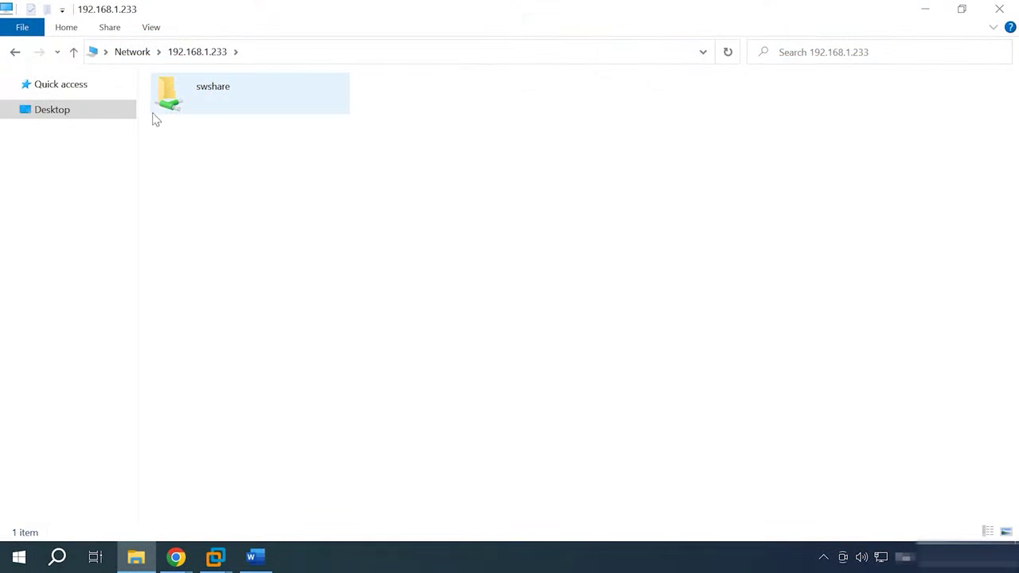
Open the swshare folder on 192.168.1.233 and confirm it is empty.
double_click(219, 90)
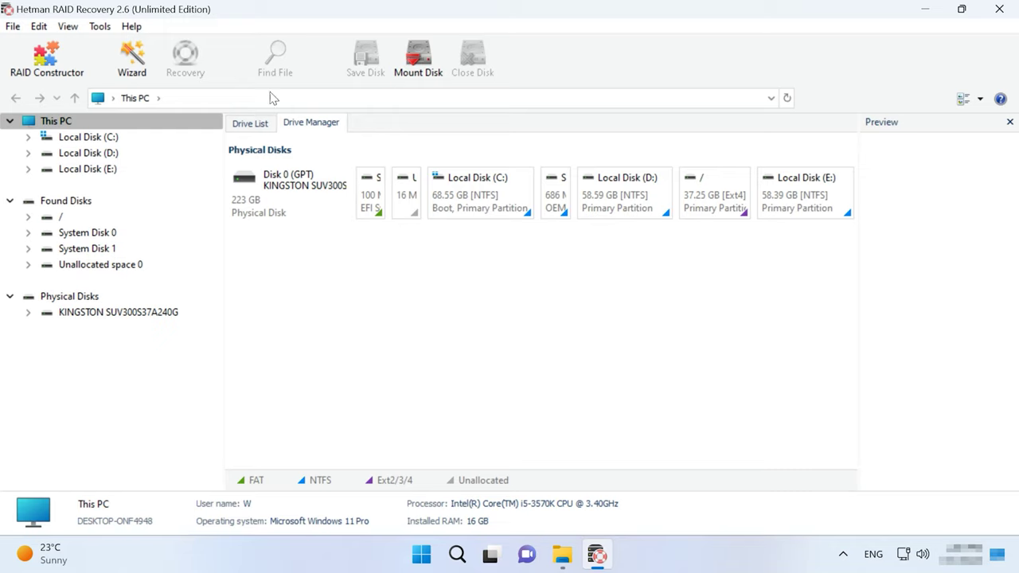
Mount all four VMware .vmdk images from E:\Starwind as disks.
left_click(99, 27)
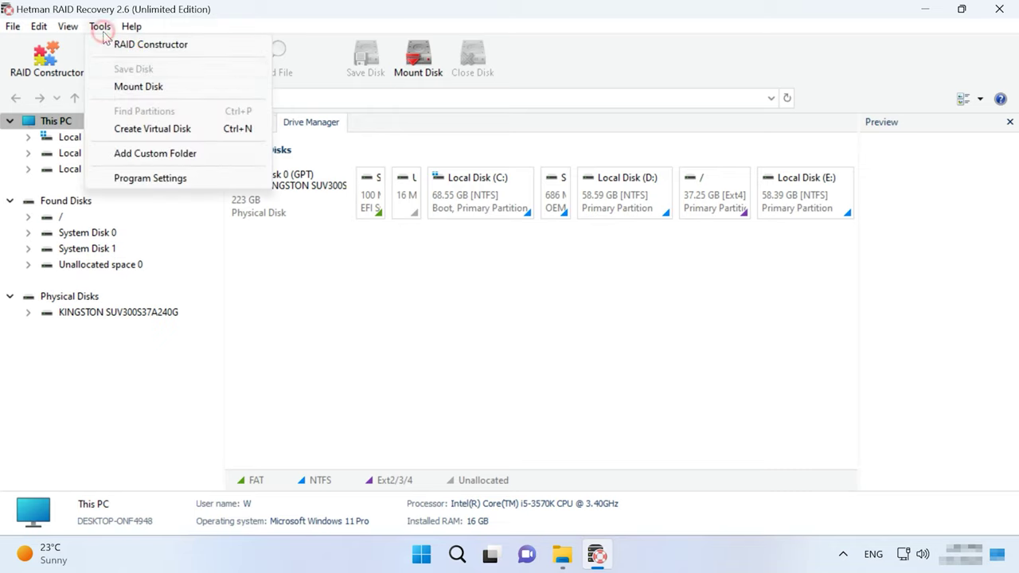
left_click(153, 88)
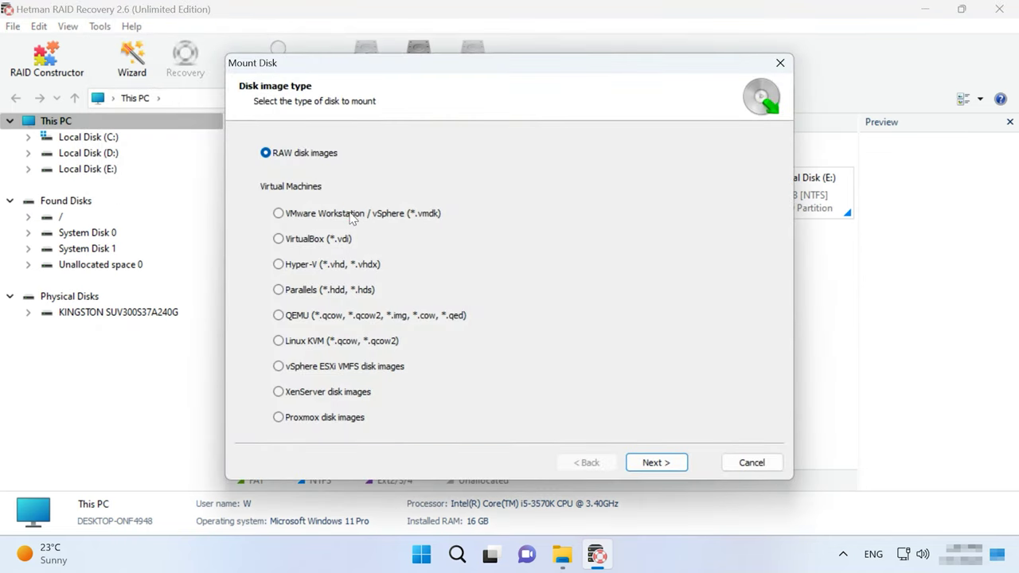
left_click(351, 213)
left_click(657, 462)
scroll(533, 410, "down", 2)
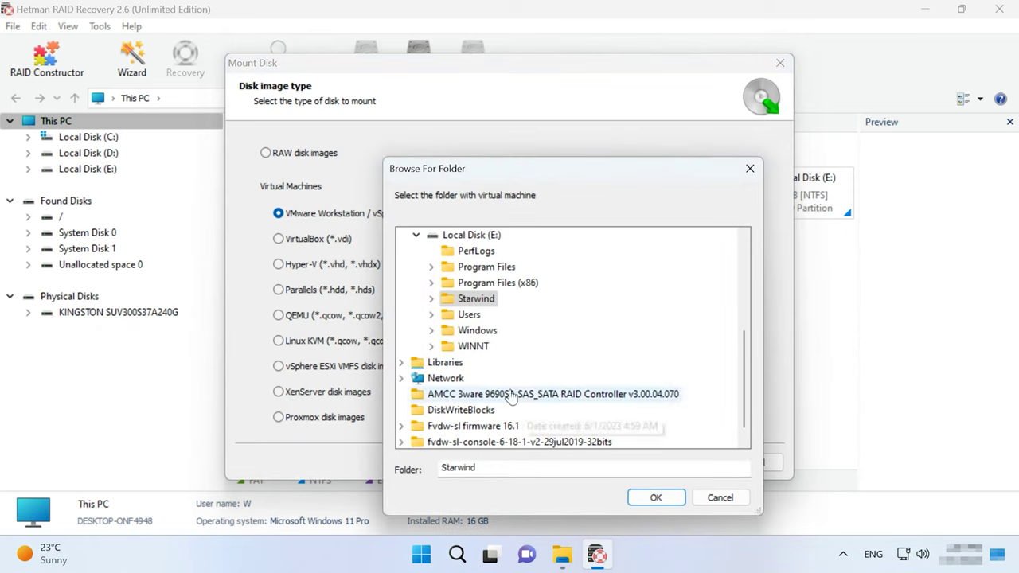
double_click(476, 300)
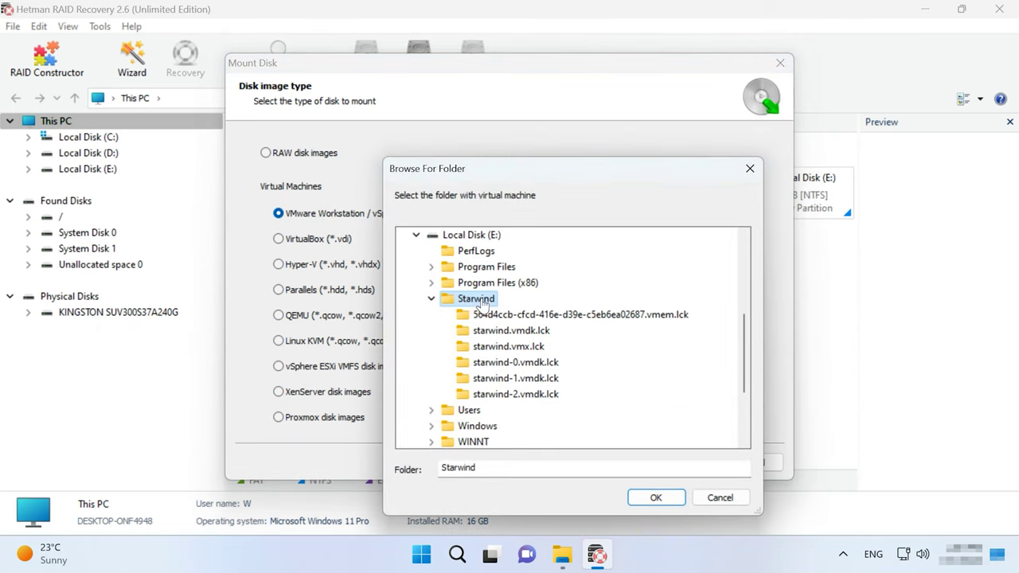
left_click(656, 498)
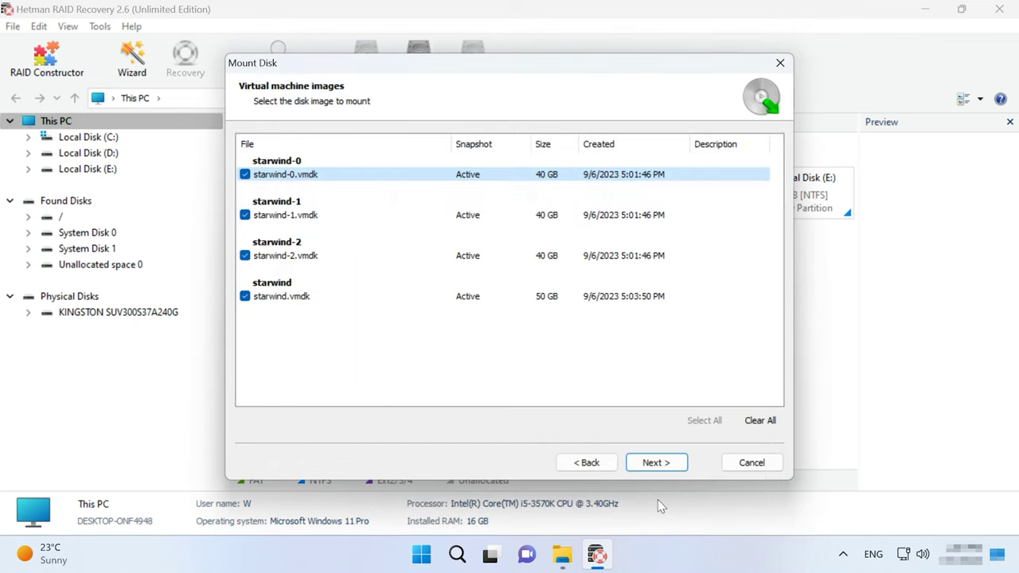
left_click(664, 463)
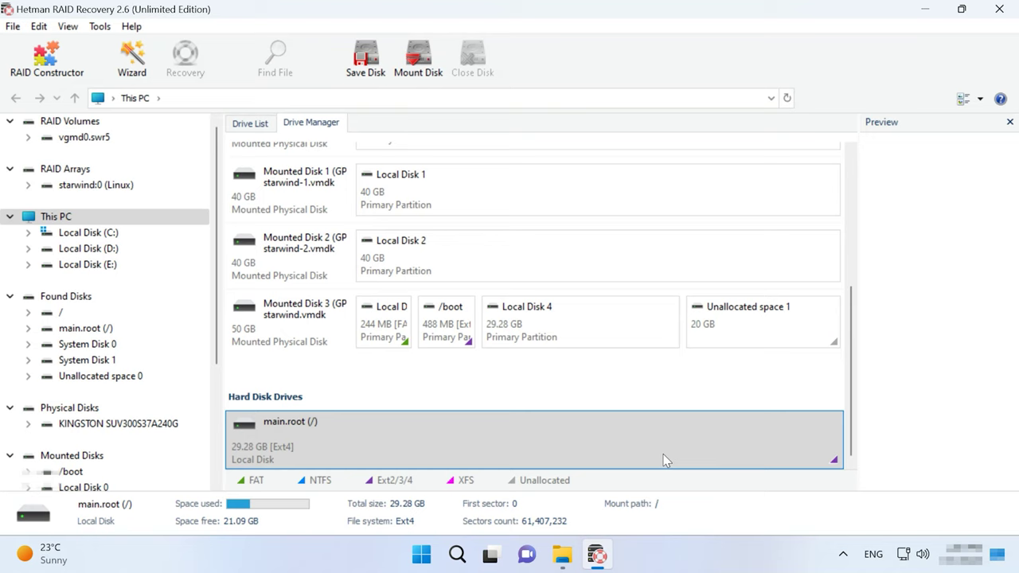
Scroll Drive Manager to inspect the starwind.vmdk disk, then select main.root.
left_click_drag(854, 423, 853, 289)
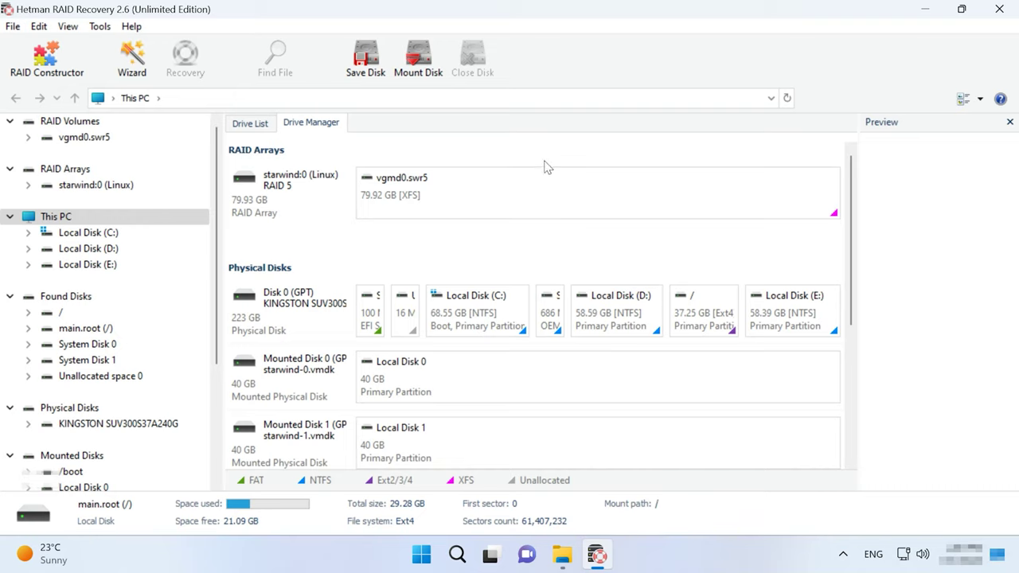
left_click_drag(851, 250, 850, 398)
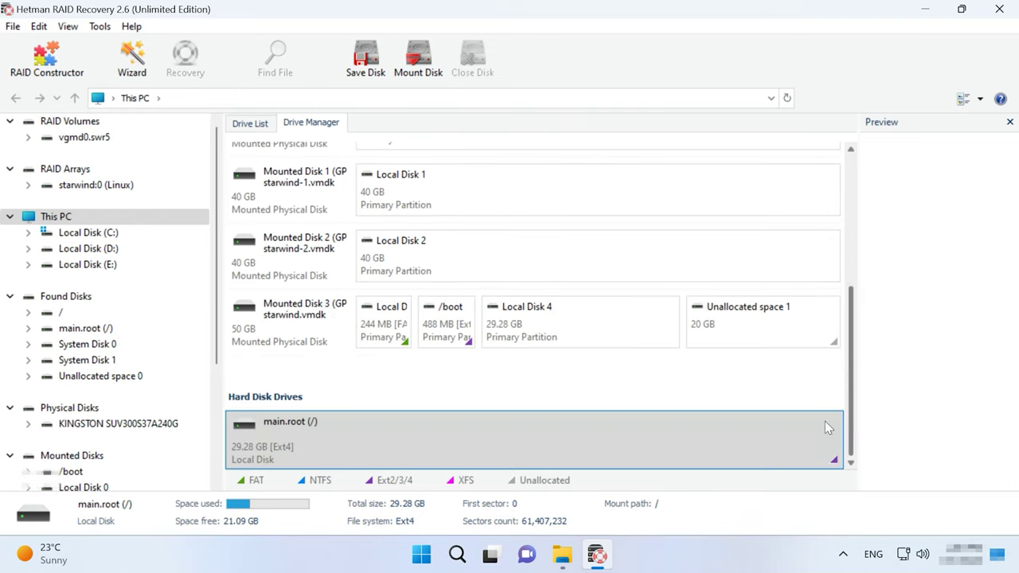
left_click(288, 326)
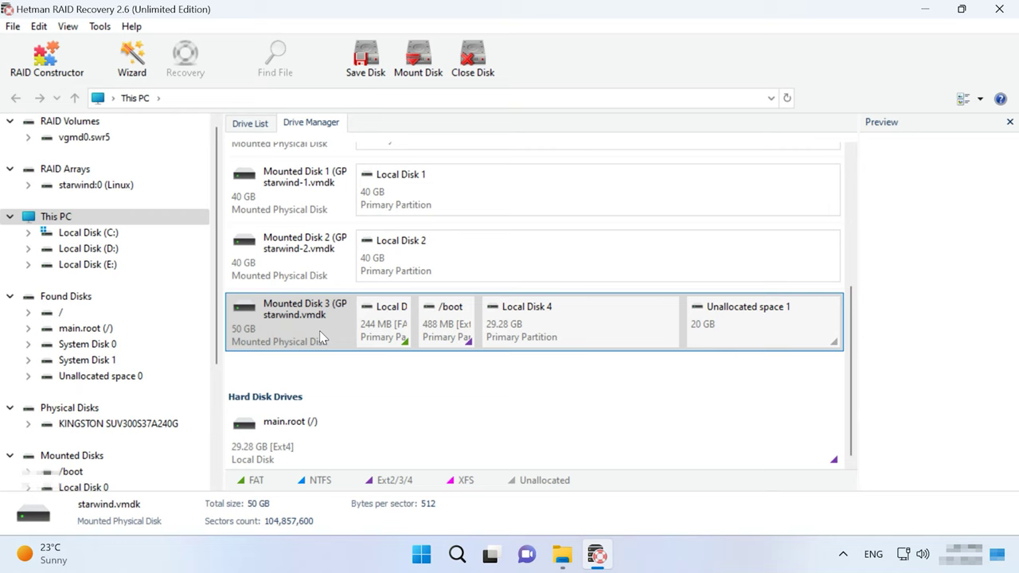
left_click(338, 449)
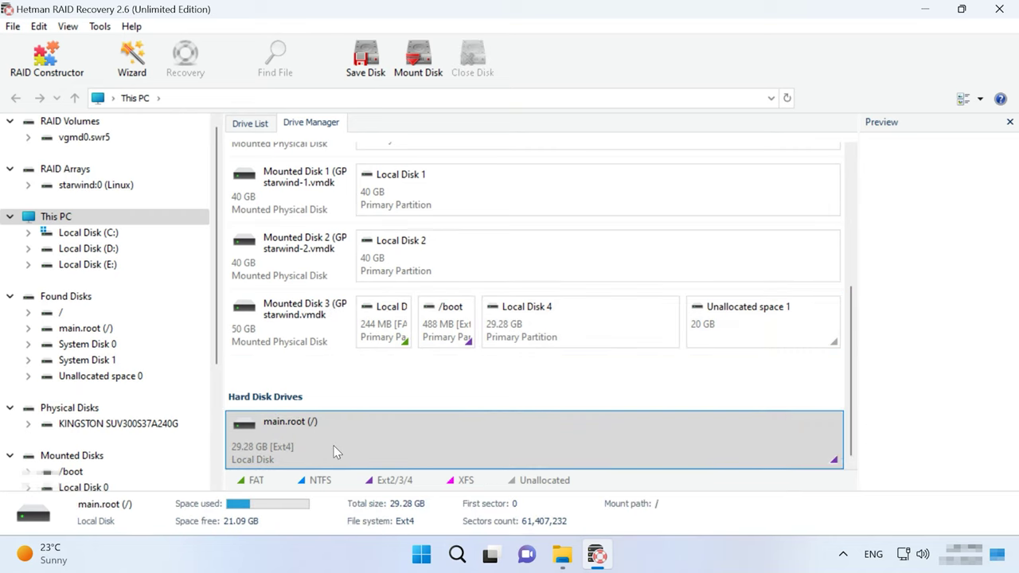
Fast-scan the main.root (/) disk and browse its home folder.
right_click(582, 442)
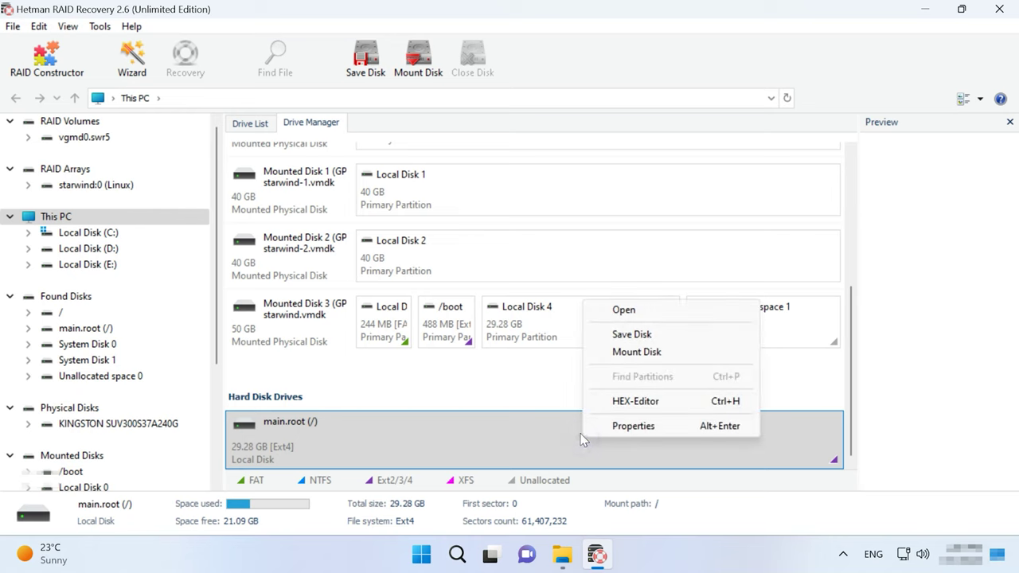
left_click(634, 316)
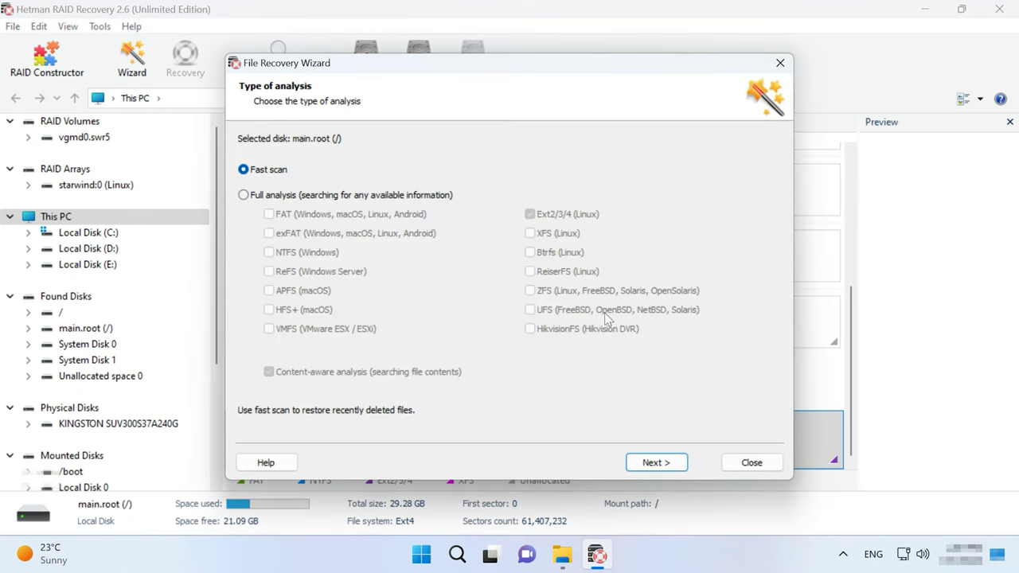
left_click(668, 464)
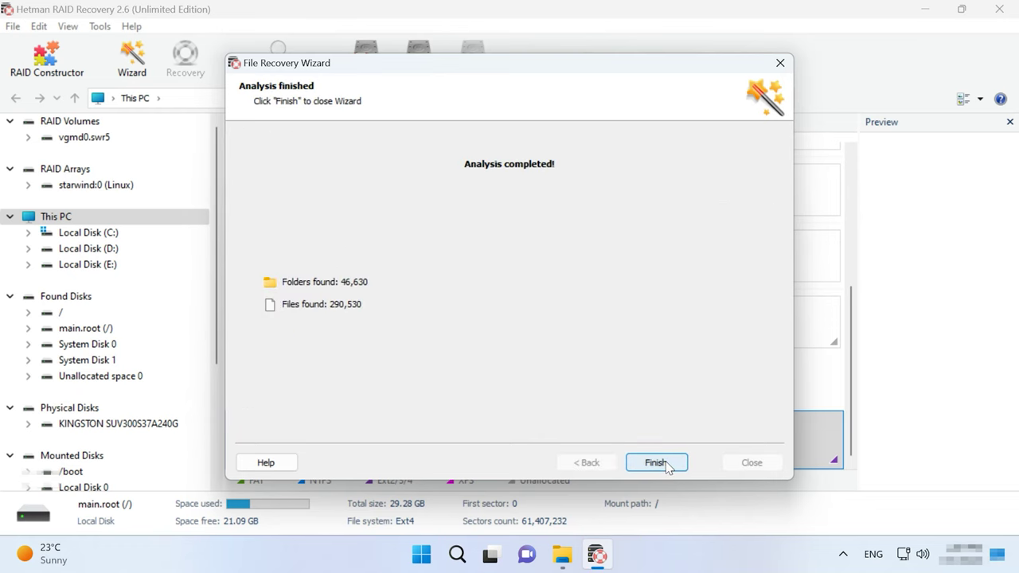
left_click(656, 463)
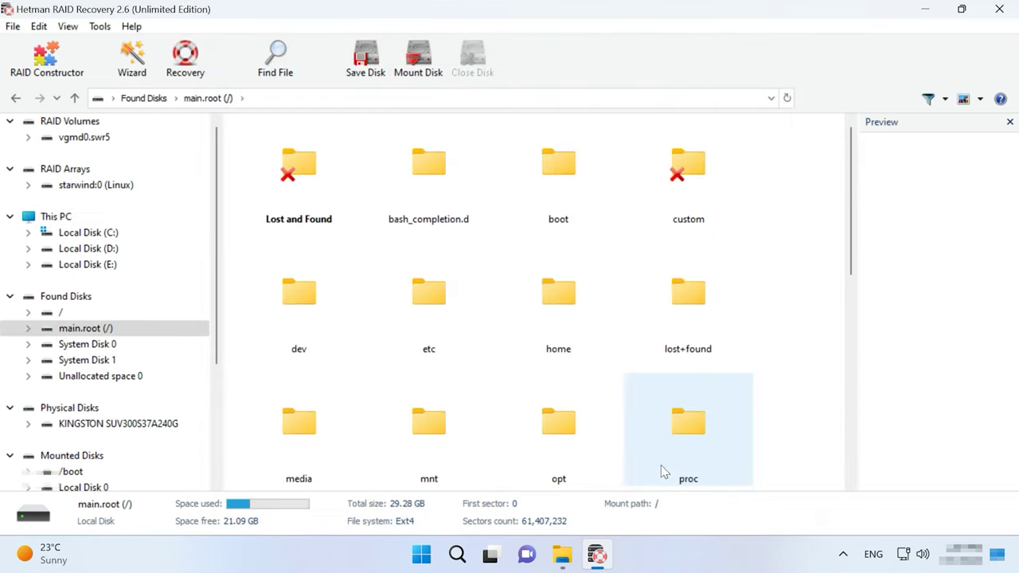
left_click(577, 314)
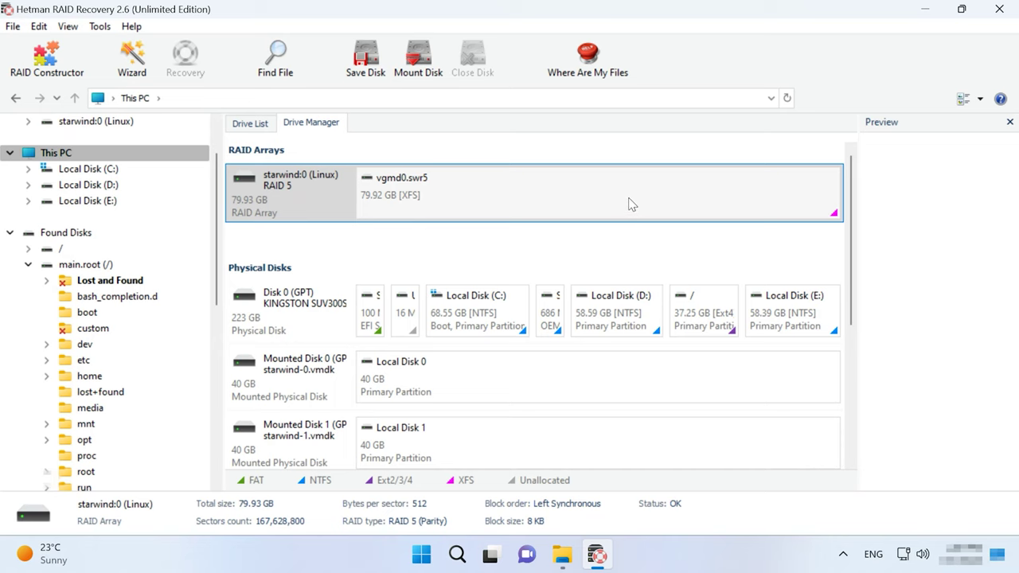
Fast-scan vgmd0.swr5 and open its stwr5 folder listing the deleted car JPGs.
right_click(627, 199)
left_click(667, 204)
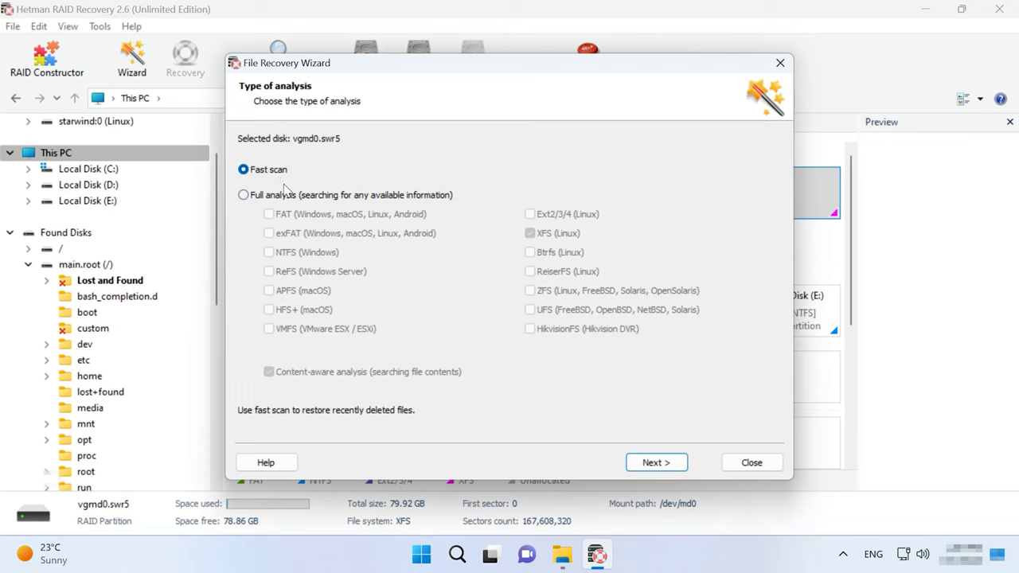
left_click(303, 196)
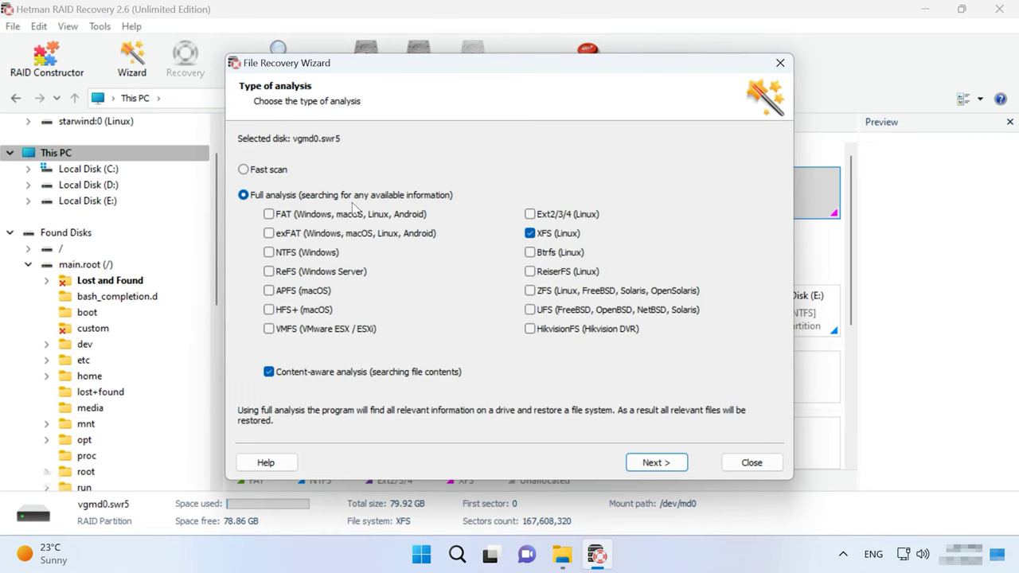
left_click(278, 175)
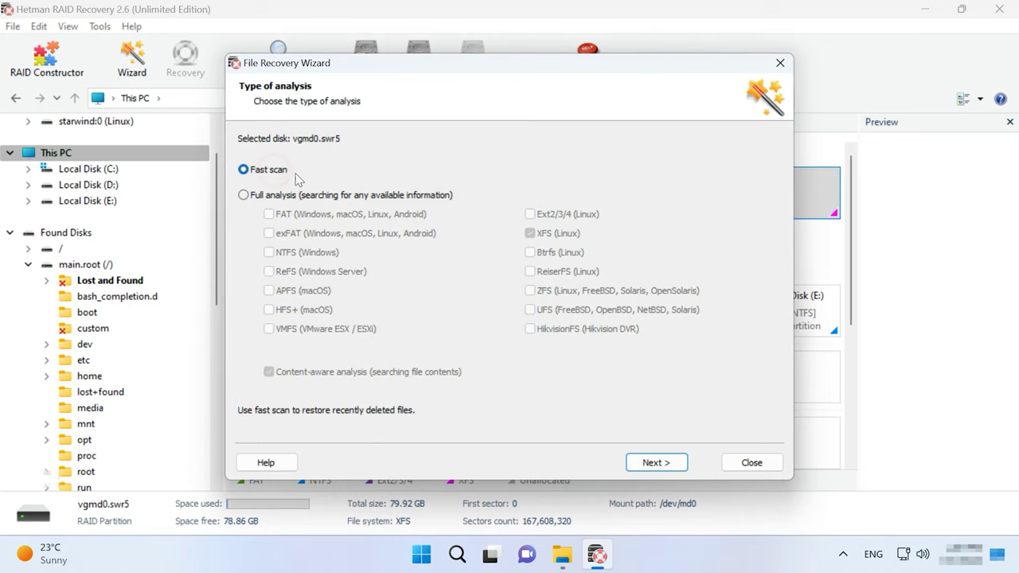
left_click(656, 463)
left_click(657, 462)
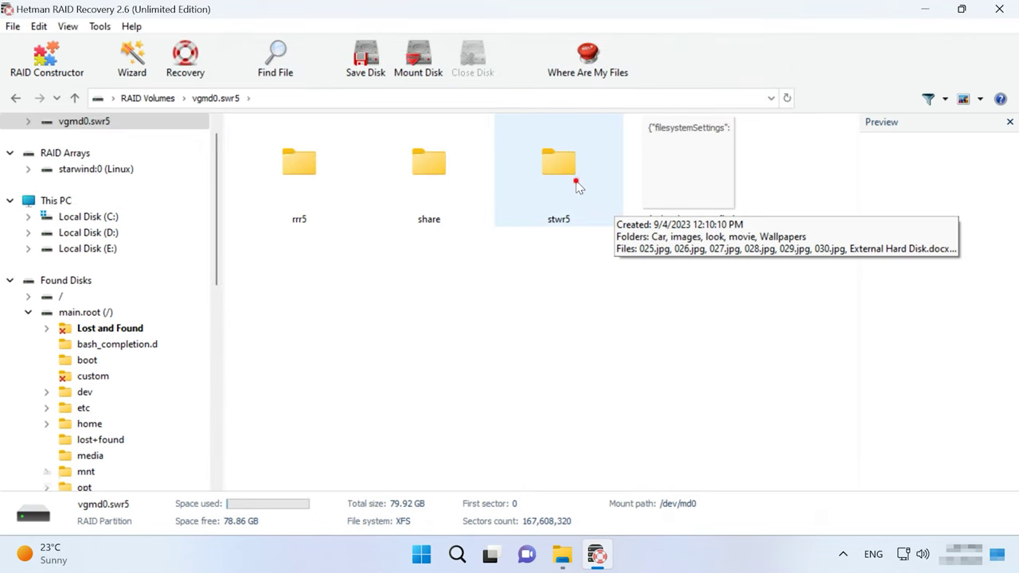
double_click(578, 191)
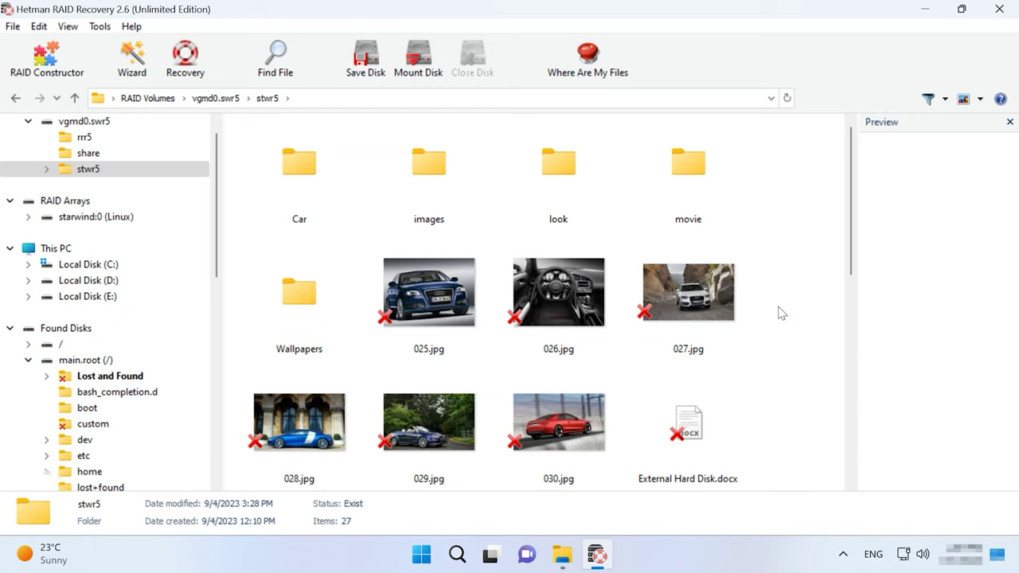
scroll(781, 313, "down", 5)
scroll(781, 313, "up", 5)
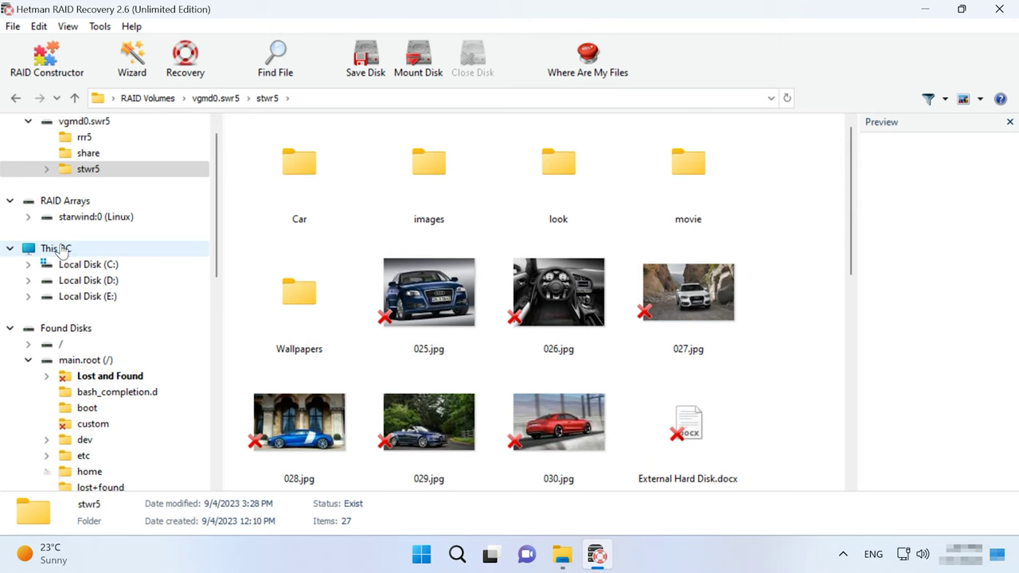
Re-analyse vgmd0.swr5 using Full analysis with Content-aware analysis enabled.
left_click(60, 249)
left_click(569, 198)
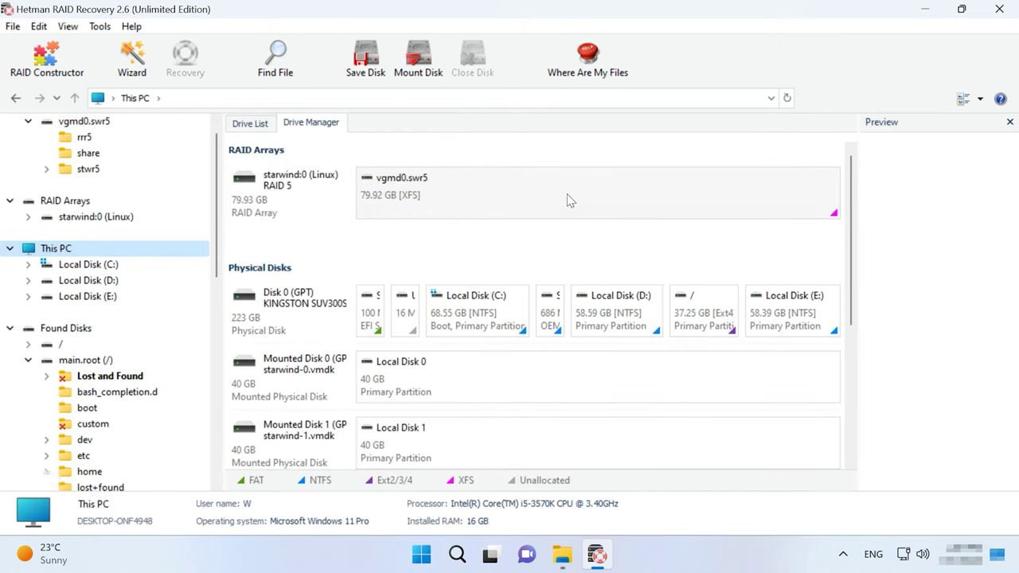
right_click(613, 201)
left_click(671, 224)
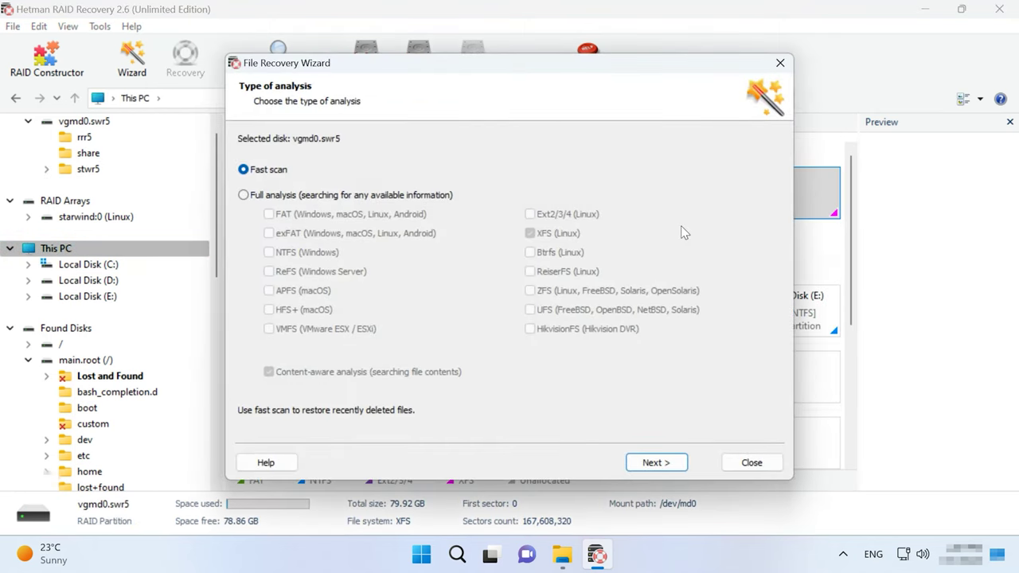
left_click(271, 195)
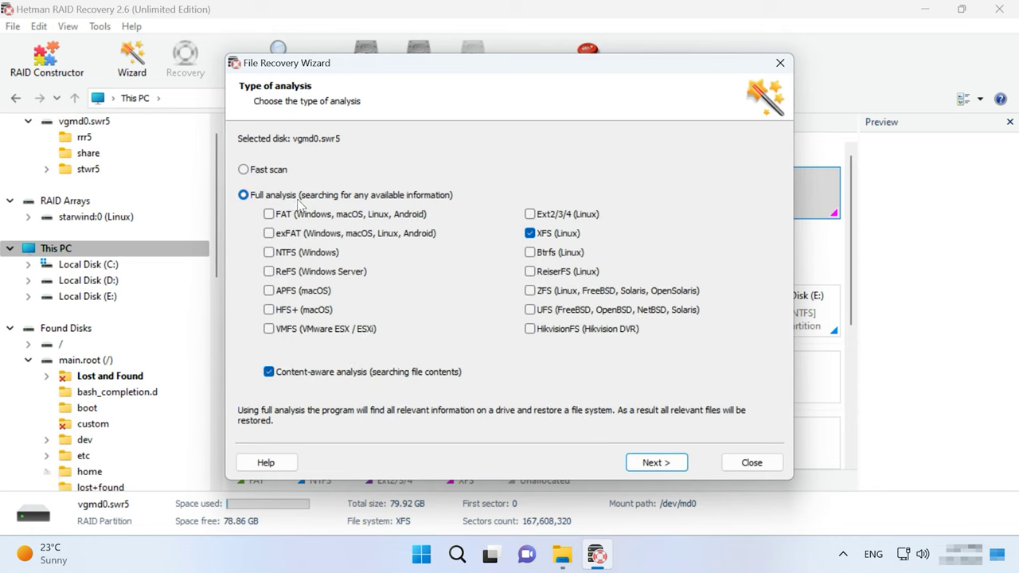
left_click(332, 372)
left_click(290, 374)
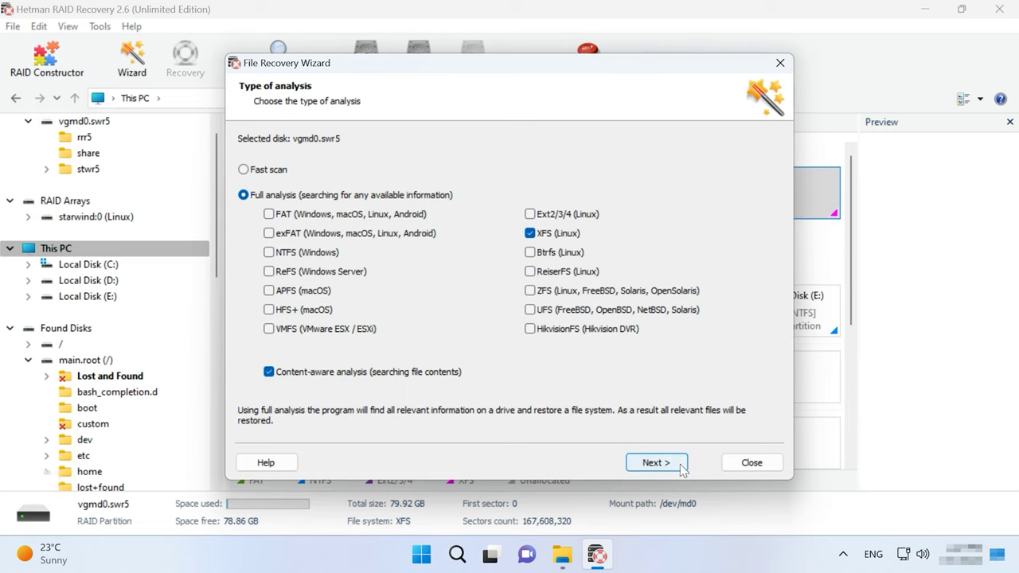
left_click(656, 462)
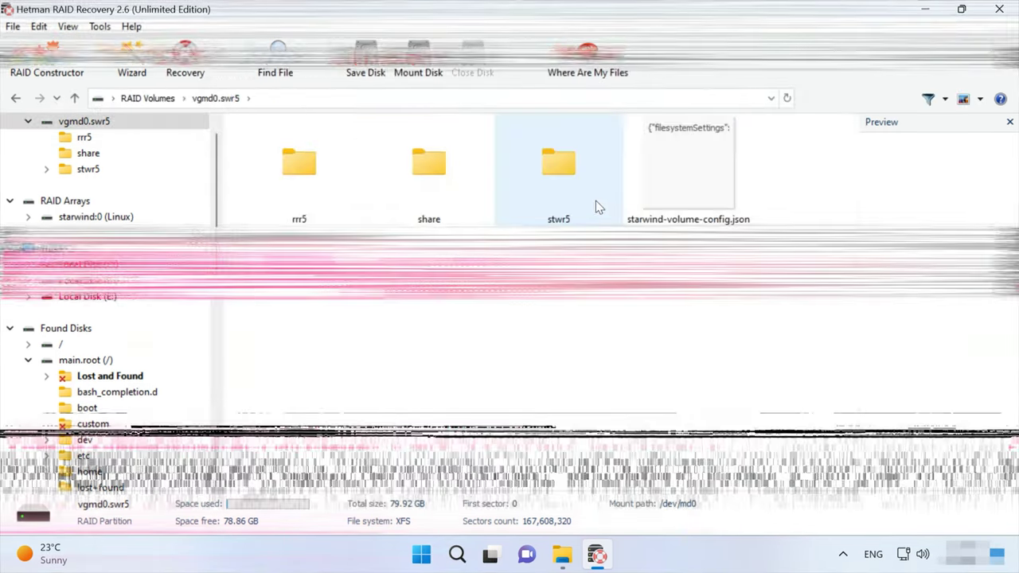
double_click(595, 203)
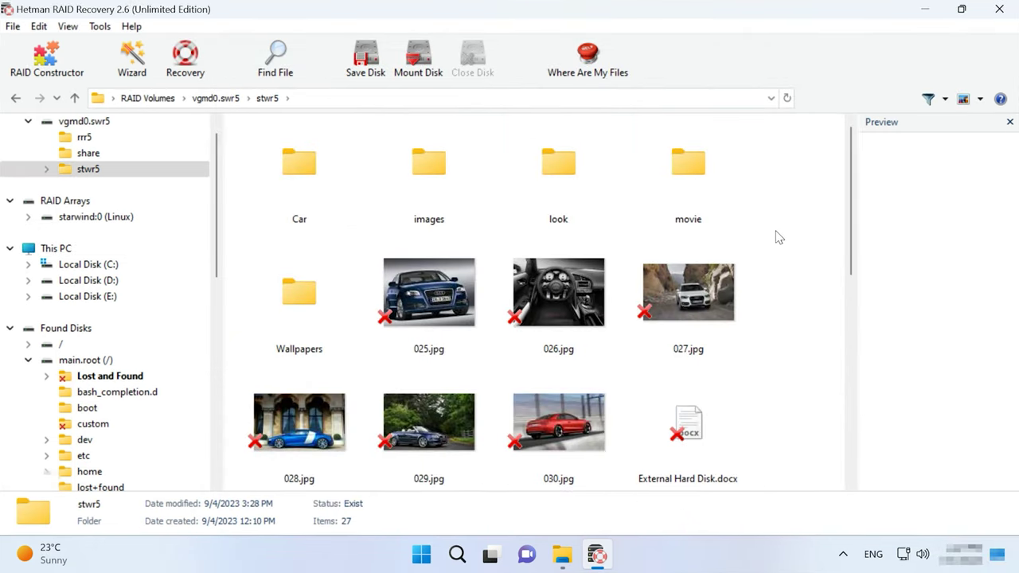
mouse_move(852, 255)
left_mouse_down()
mouse_move(853, 470)
mouse_move(849, 236)
left_mouse_up()
left_click(587, 291)
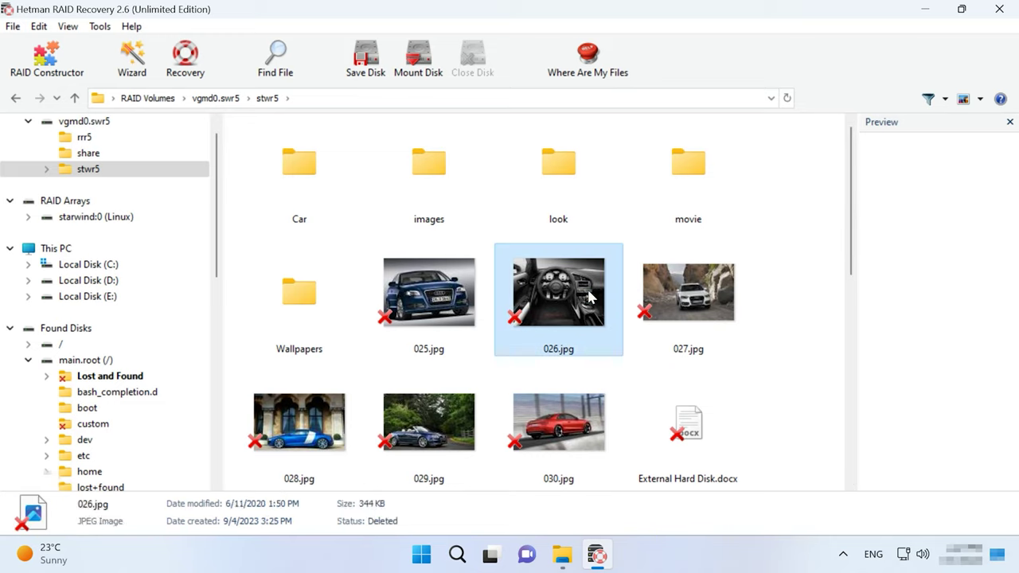
left_click(690, 309)
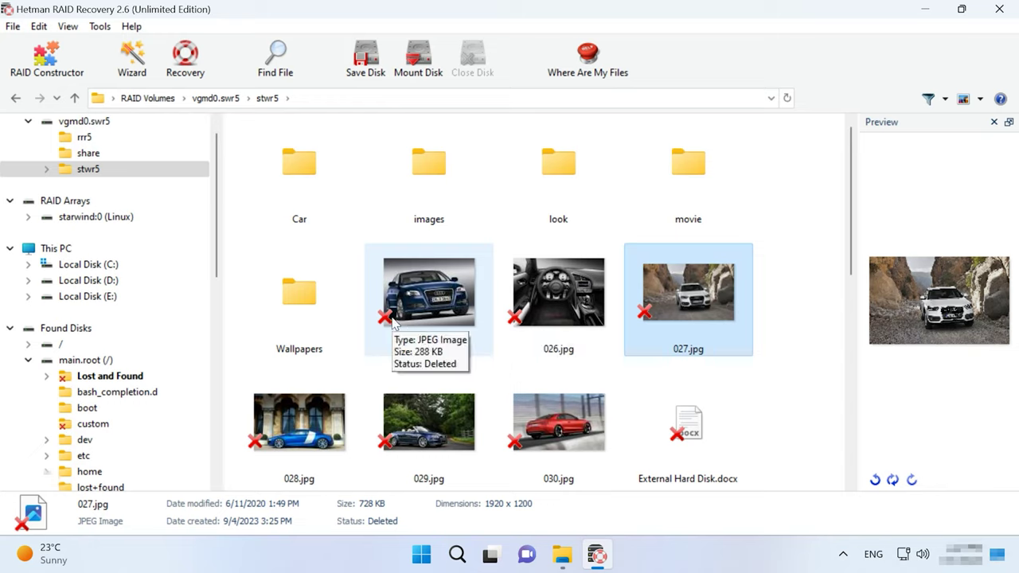
left_click(813, 320)
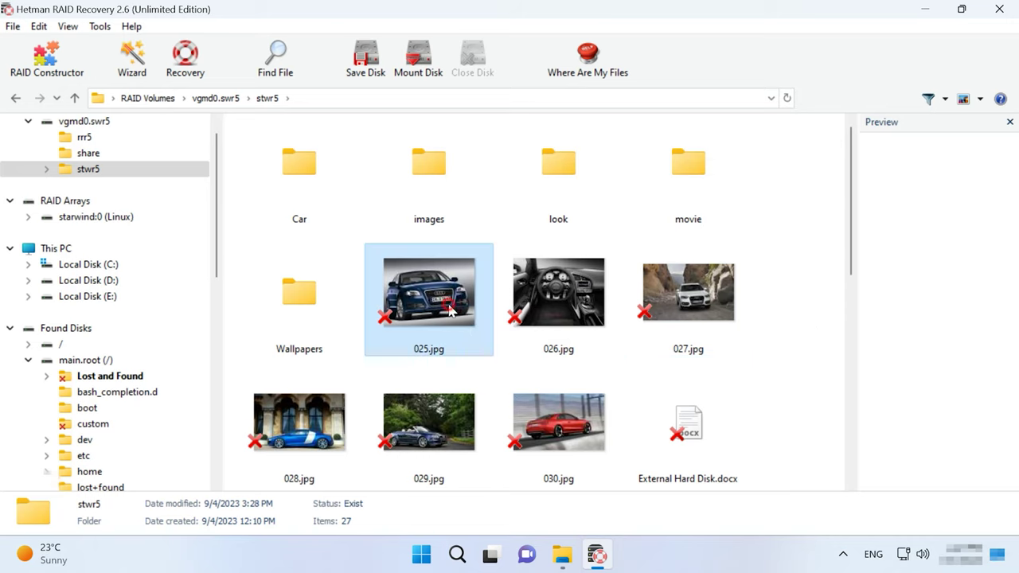
Recover images 025.jpg through 030.jpg to the hard disk folder C:\1\.
left_click(480, 338)
left_click(555, 428, "shift")
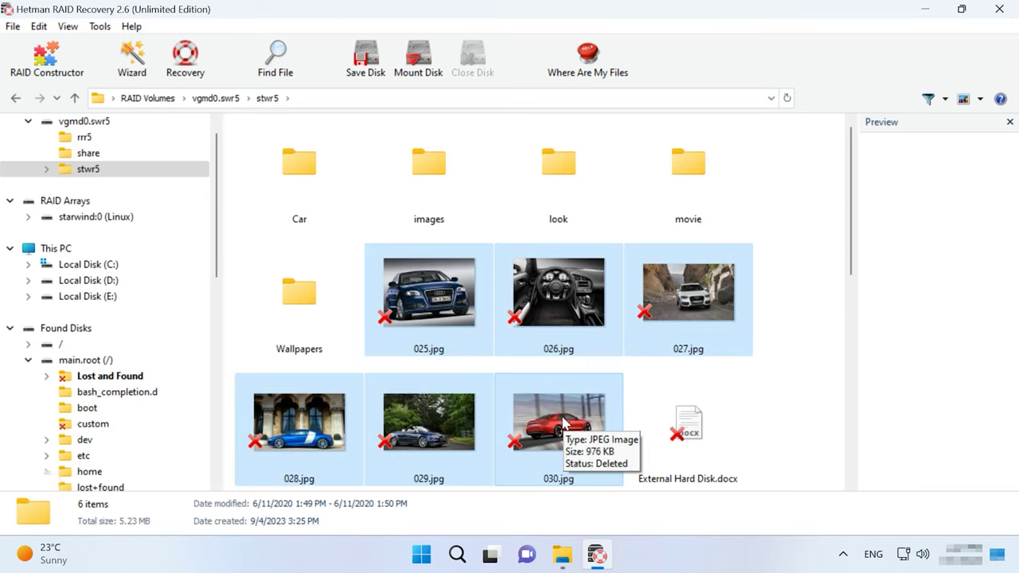
left_click(172, 77)
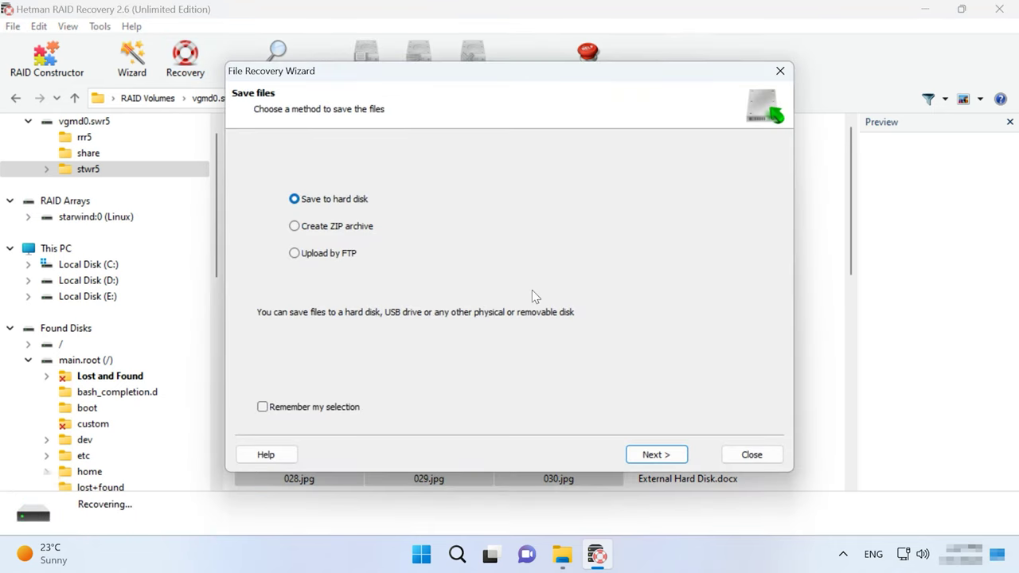
left_click(658, 451)
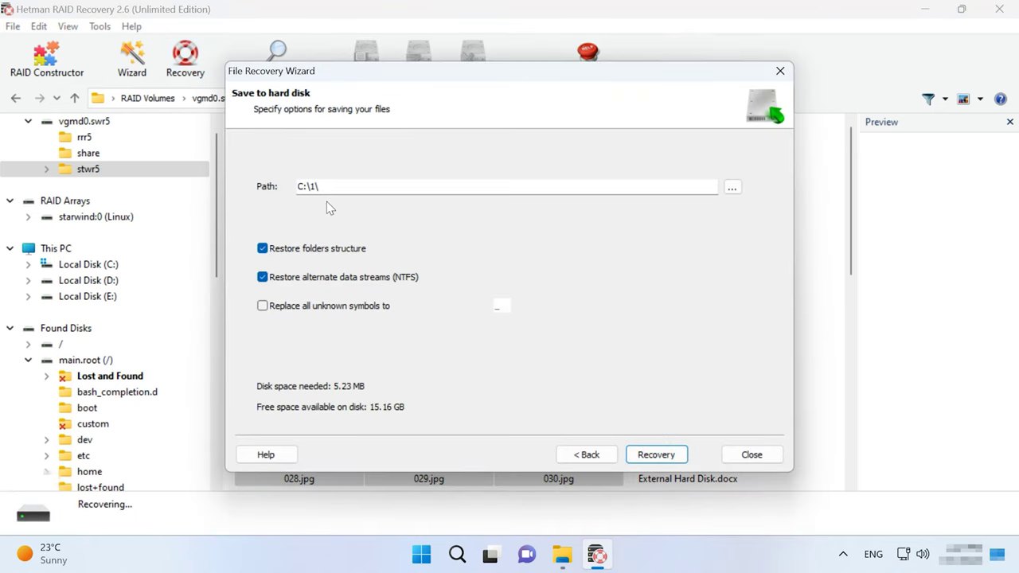
left_click(673, 458)
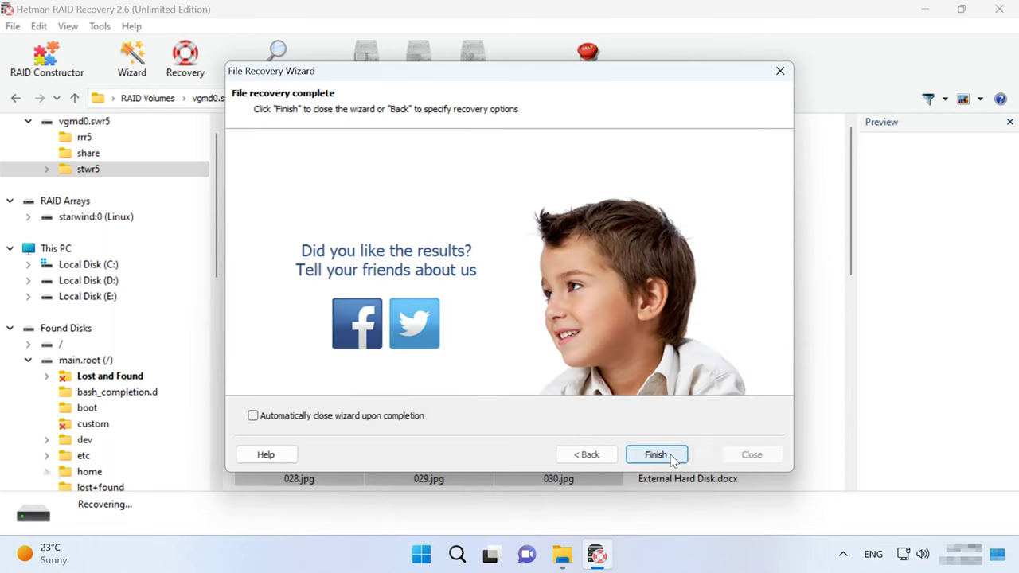
left_click(662, 457)
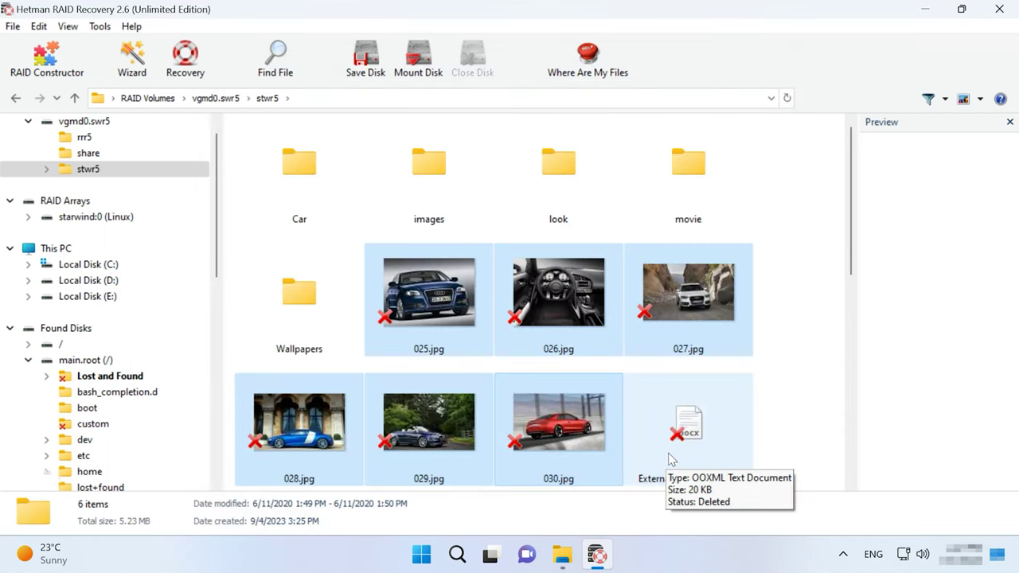
Open Local Disk (C:) in File Explorer to find folder 1.
left_click(562, 555)
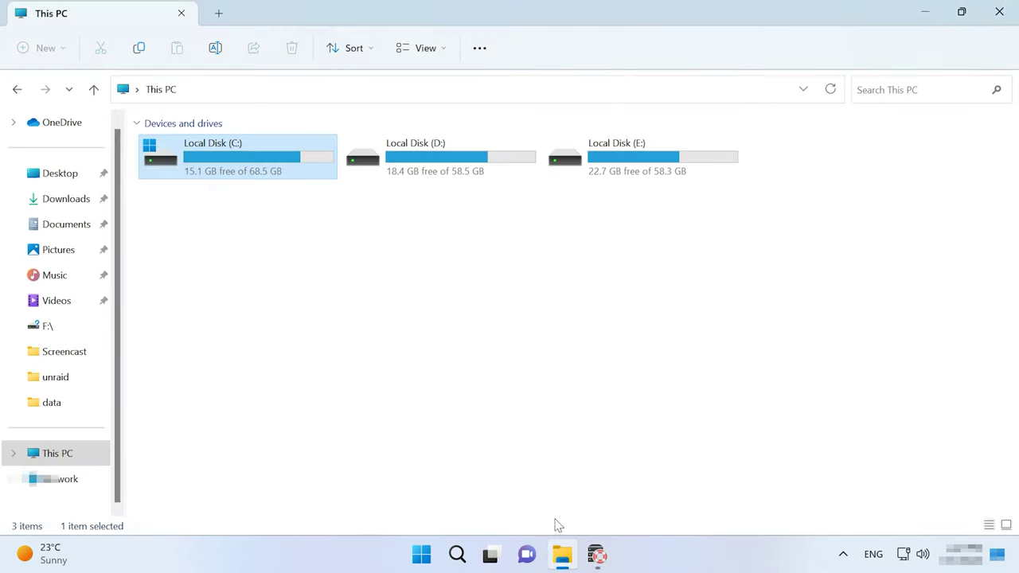
double_click(249, 175)
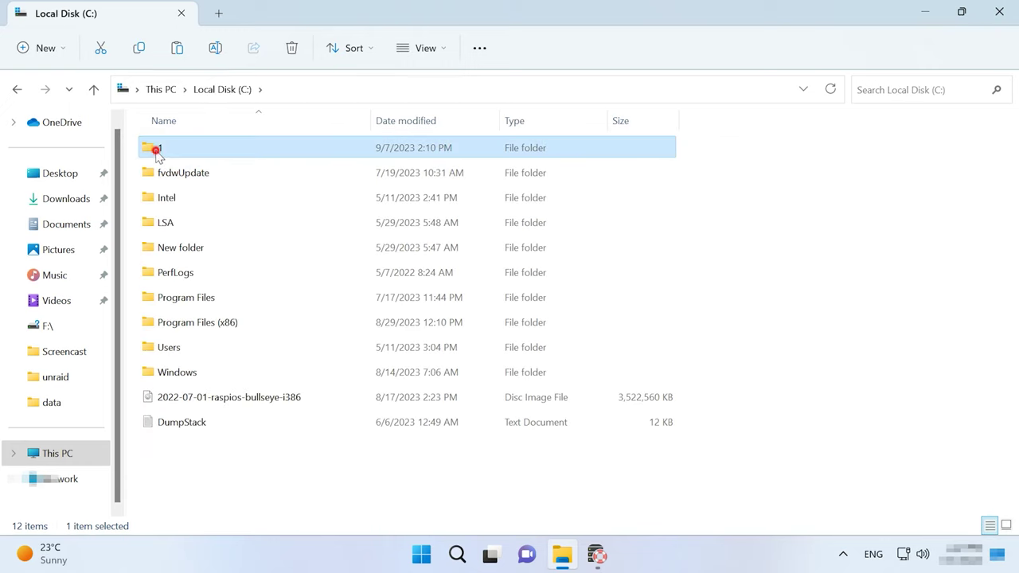